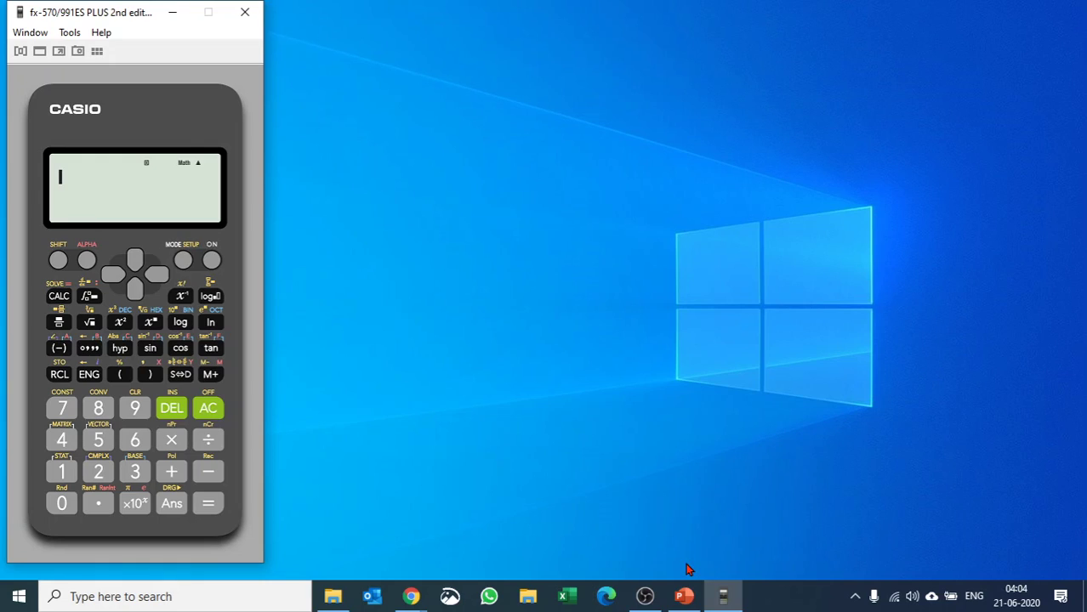
- Show the Pop-up Display, then move it up-left beside the calculator and enlarge it
{"action": "left_click", "coordinate": [59, 51]}
{"action": "left_click_drag", "start_coordinate": [468, 51], "coordinate": [439, 43]}
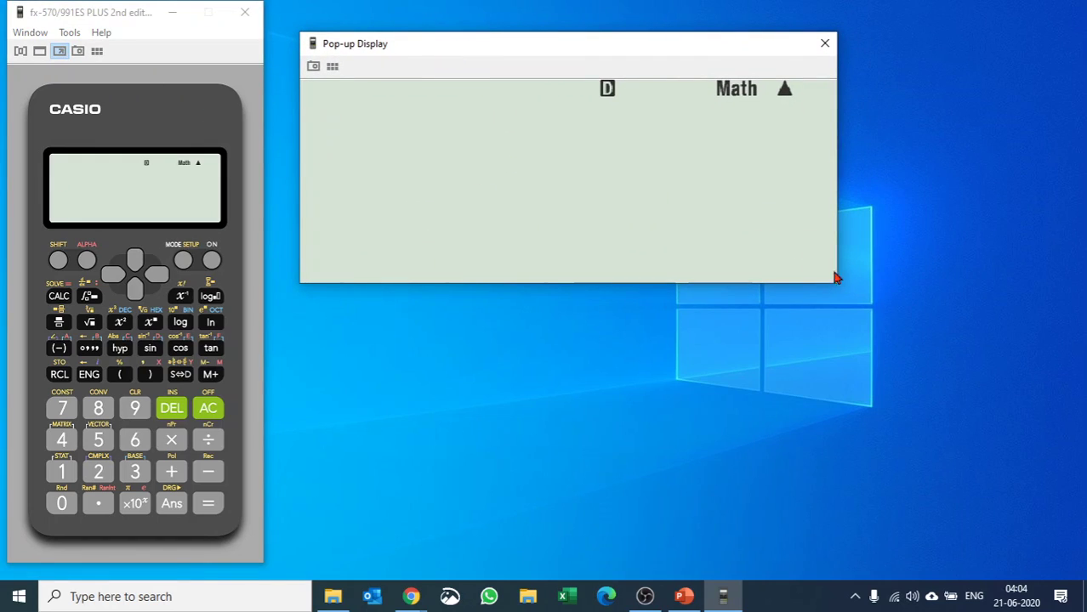
{"action": "left_click_drag", "start_coordinate": [835, 274], "coordinate": [1054, 330]}
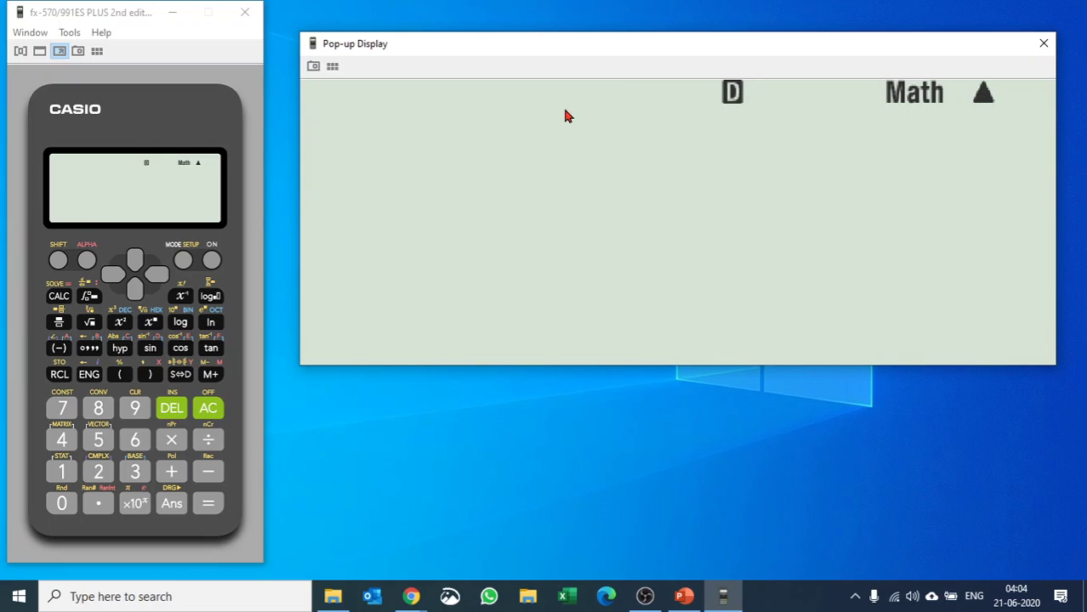
{"action": "left_click_drag", "start_coordinate": [572, 51], "coordinate": [558, 41]}
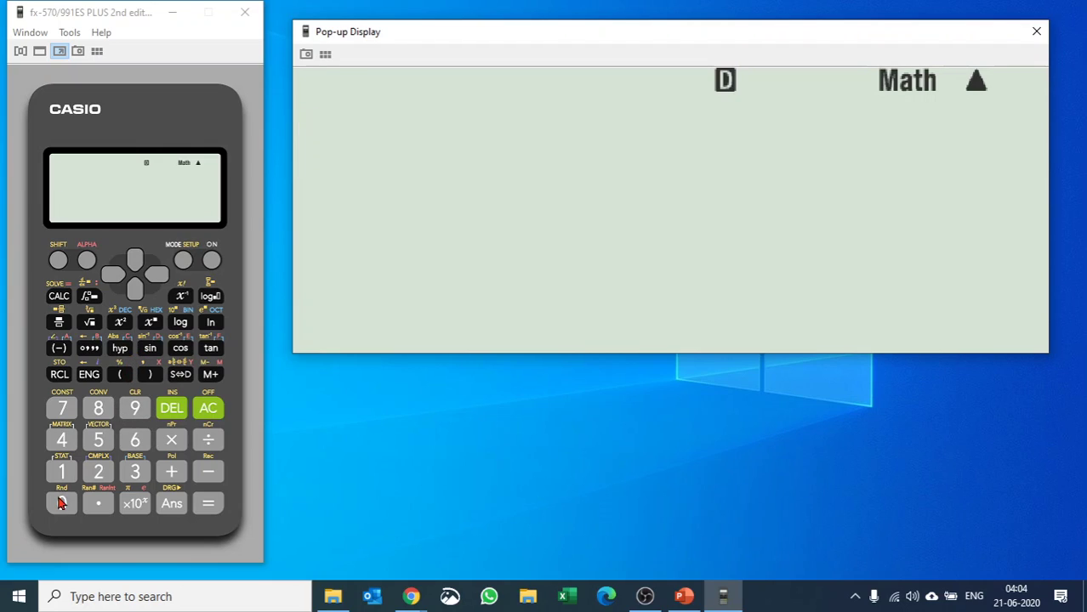
- Calculate 7³, giving 343
{"action": "left_click", "coordinate": [65, 411]}
{"action": "left_click", "coordinate": [150, 323]}
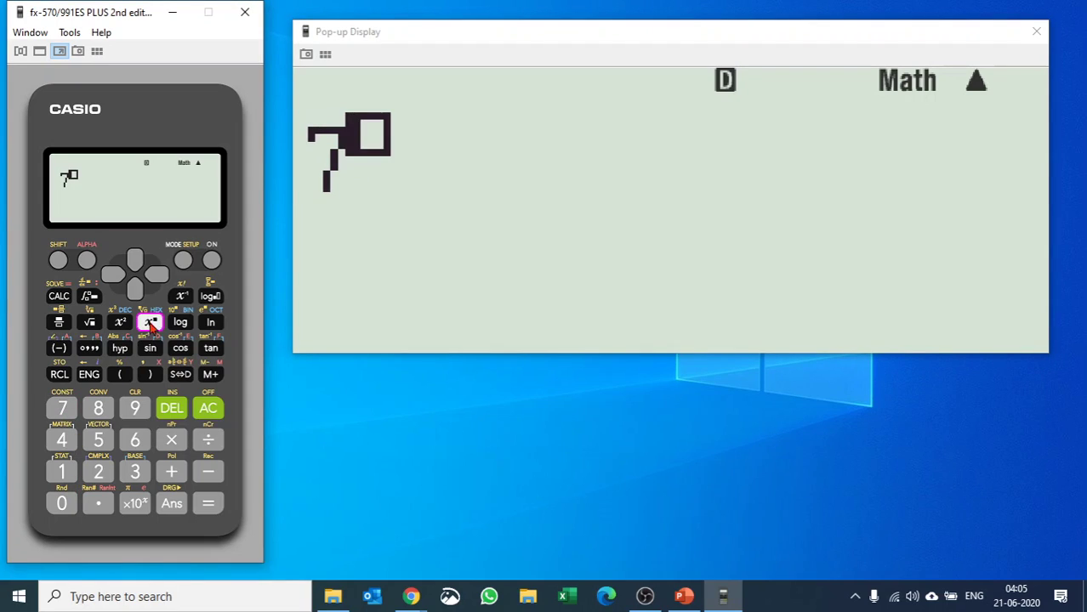
{"action": "left_click", "coordinate": [145, 472]}
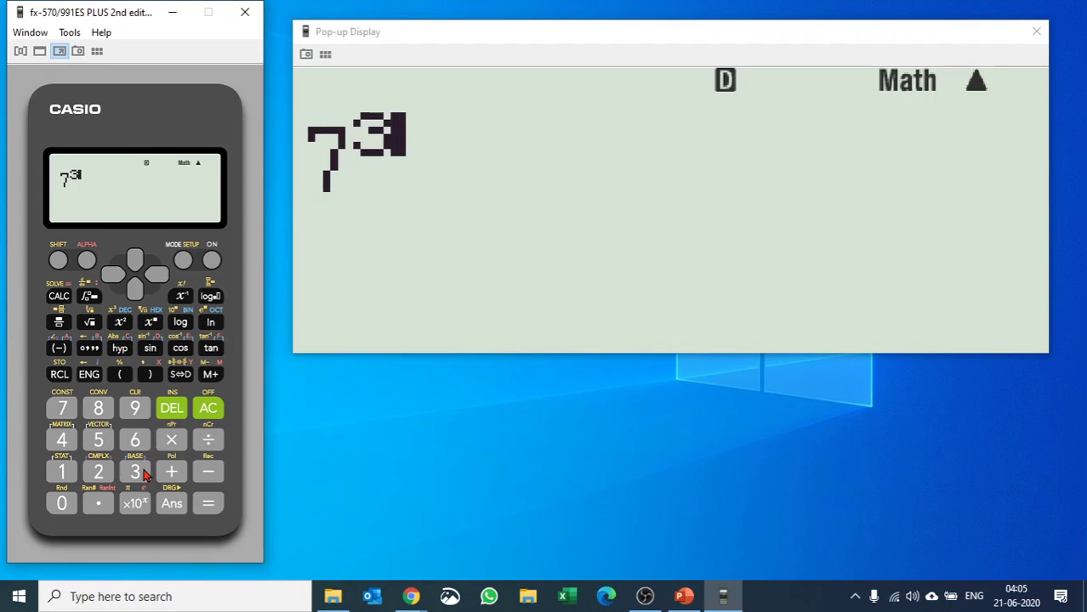
{"action": "left_click", "coordinate": [209, 504]}
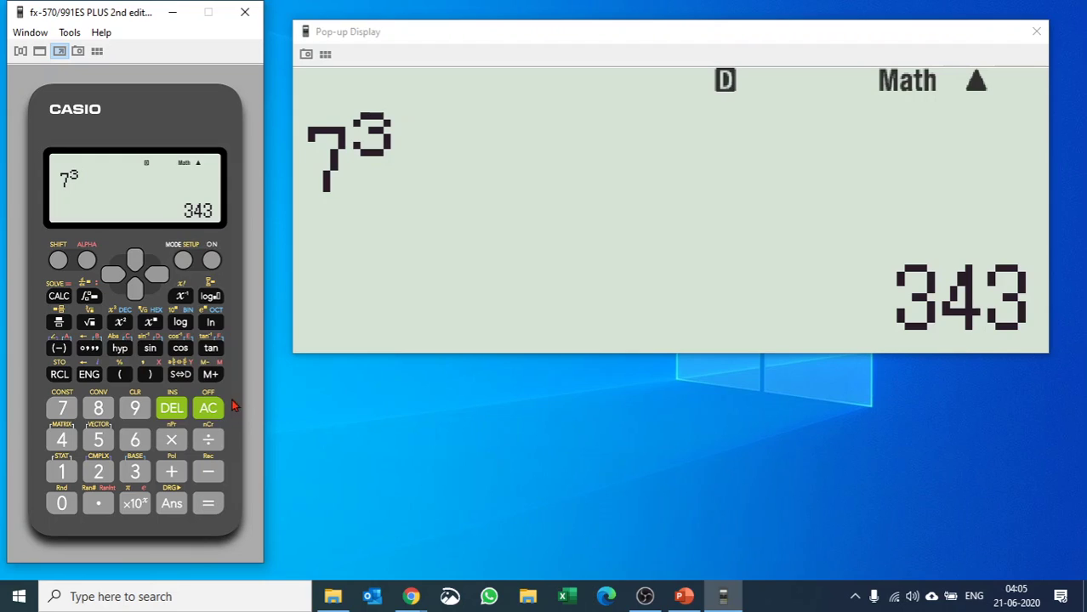
- Evaluate cos(60) in degrees, giving 1/2
{"action": "left_click", "coordinate": [182, 349]}
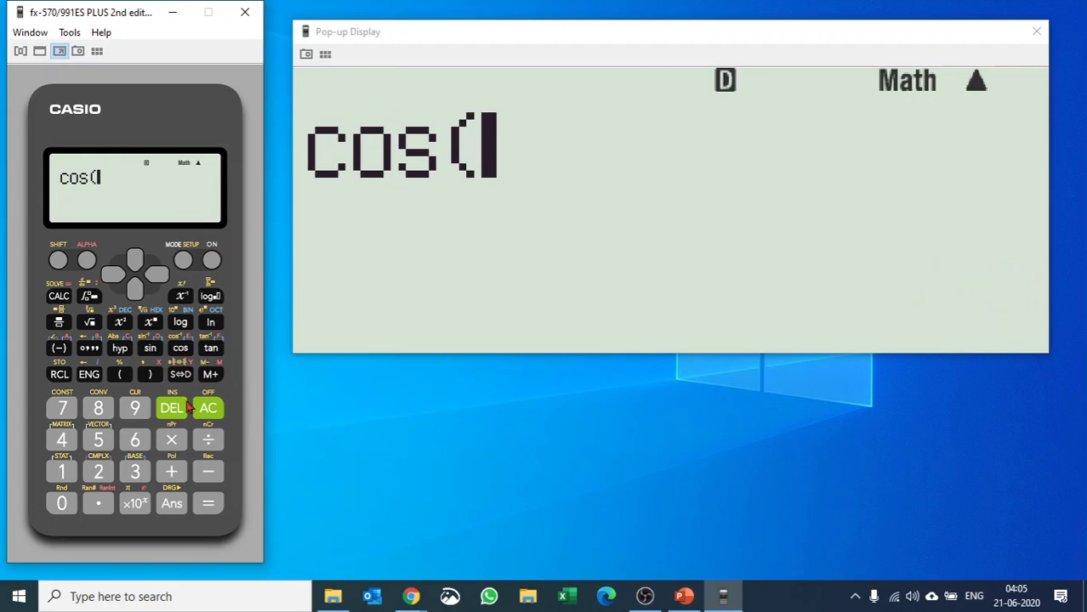
{"action": "left_click", "coordinate": [135, 440]}
{"action": "left_click", "coordinate": [62, 503]}
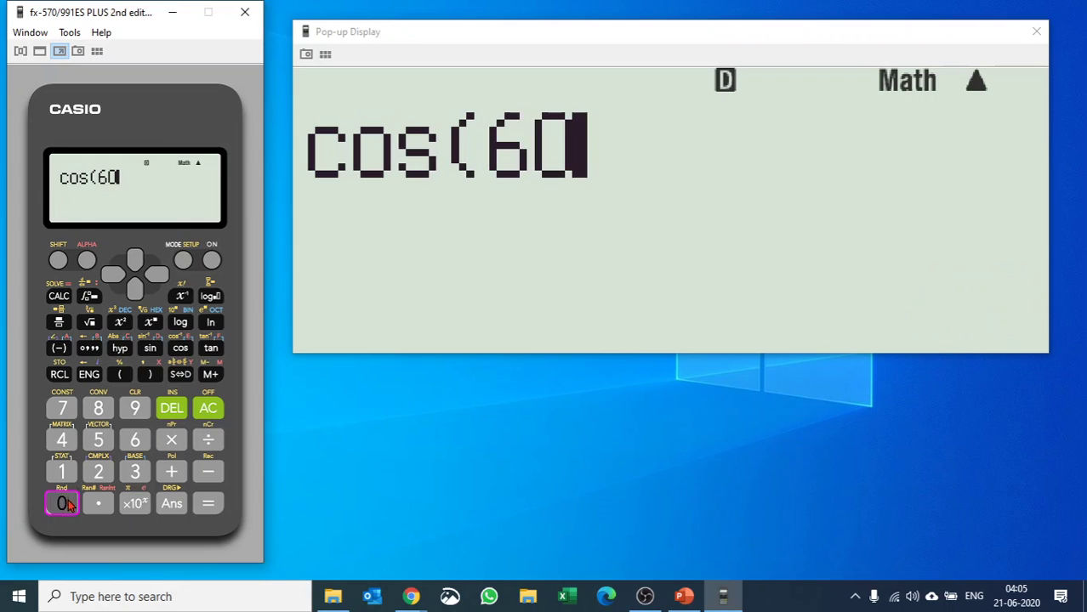
{"action": "left_click", "coordinate": [149, 375]}
{"action": "left_click", "coordinate": [211, 504]}
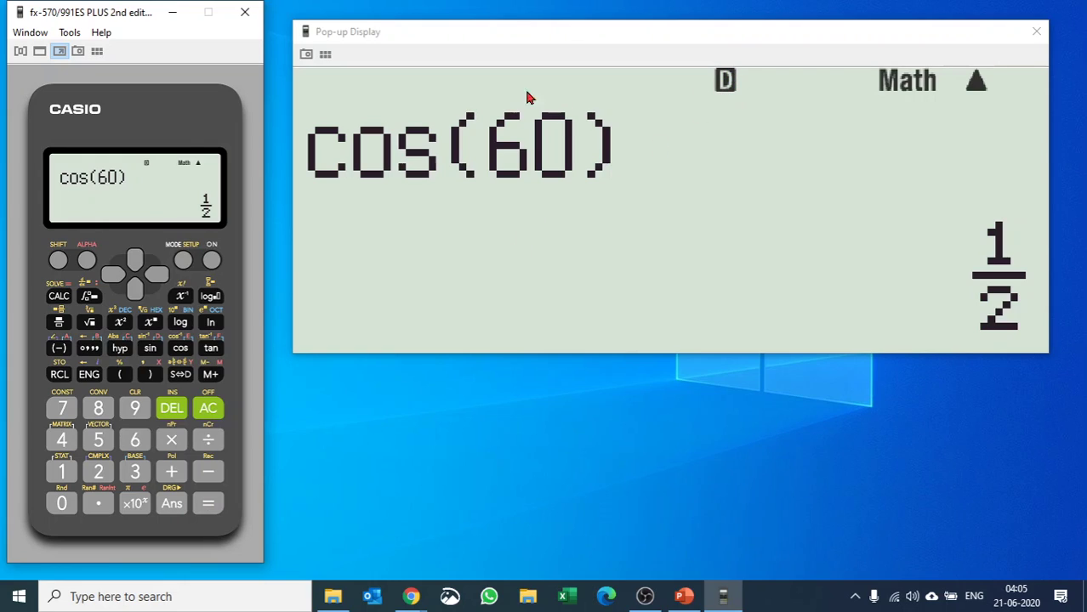
- Set the angle unit to 4:Rad in SETUP and begin a new cos( entry
{"action": "left_click", "coordinate": [58, 260]}
{"action": "left_click", "coordinate": [182, 261]}
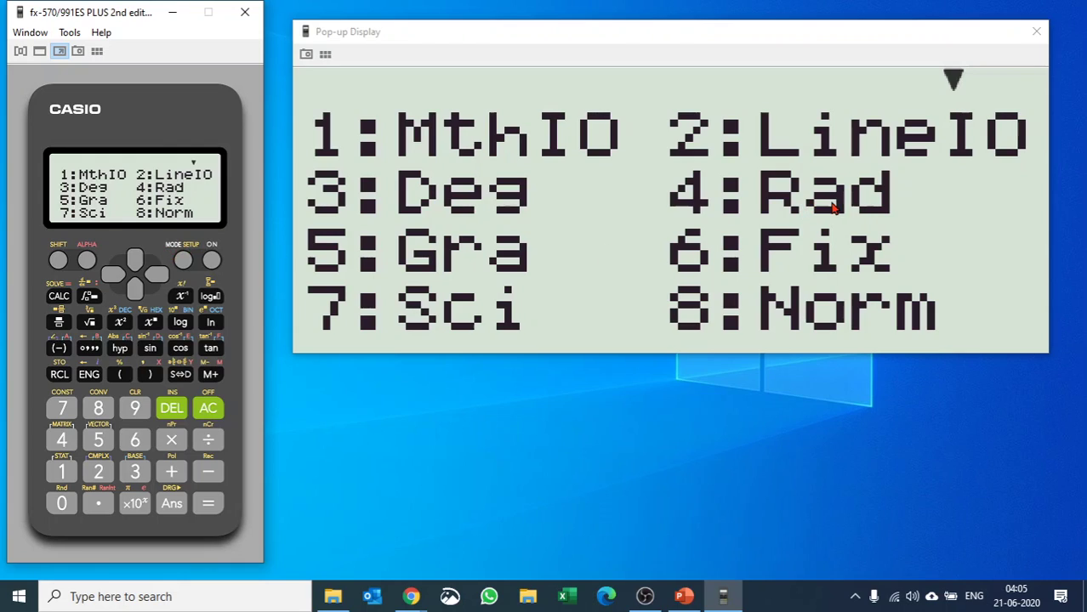
{"action": "left_click", "coordinate": [62, 440]}
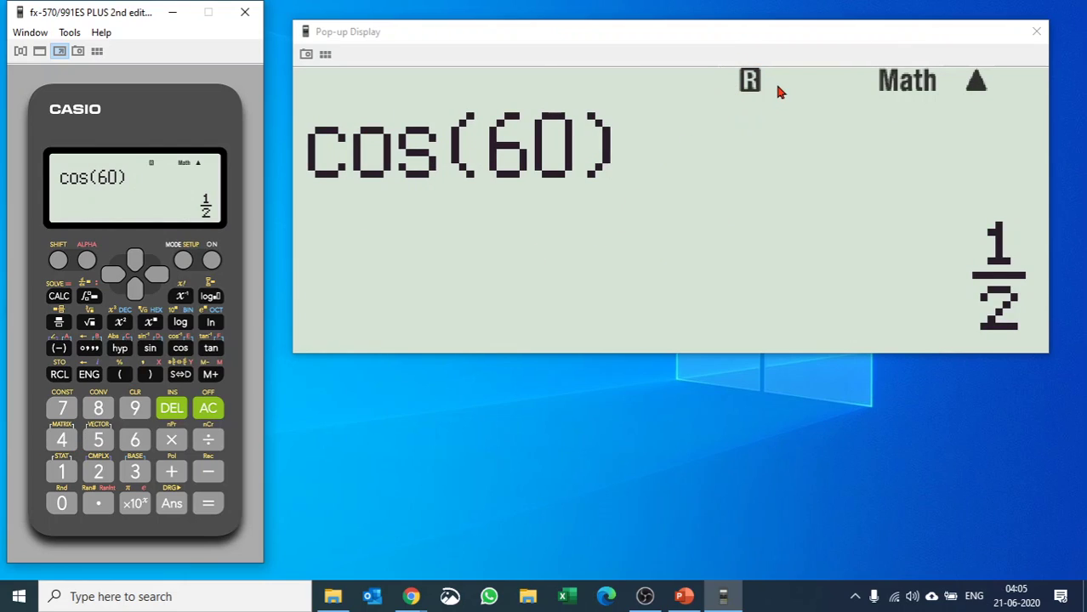
{"action": "left_click", "coordinate": [180, 349]}
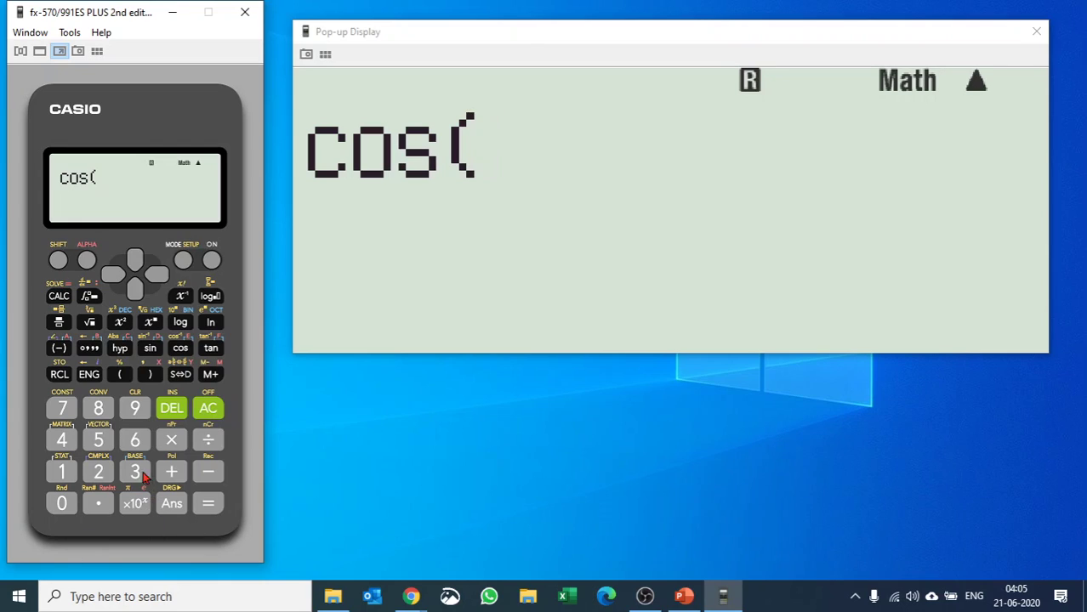
- Complete and evaluate cos(π÷3) in radians, giving 1/2
{"action": "left_click", "coordinate": [58, 260]}
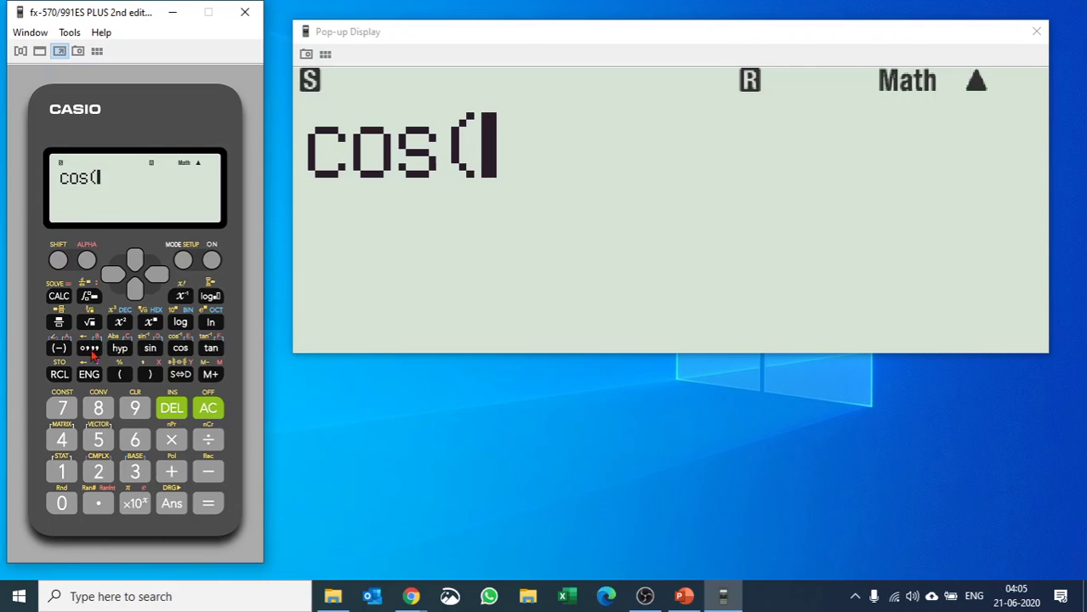
{"action": "left_click", "coordinate": [134, 504]}
{"action": "left_click", "coordinate": [208, 441]}
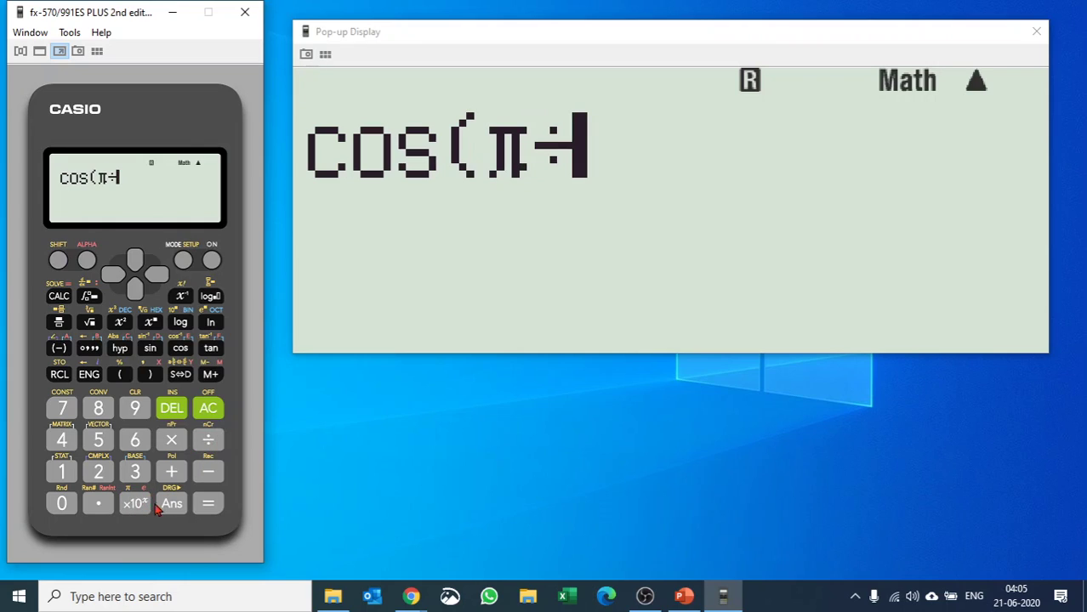
{"action": "left_click", "coordinate": [134, 473]}
{"action": "left_click", "coordinate": [149, 375]}
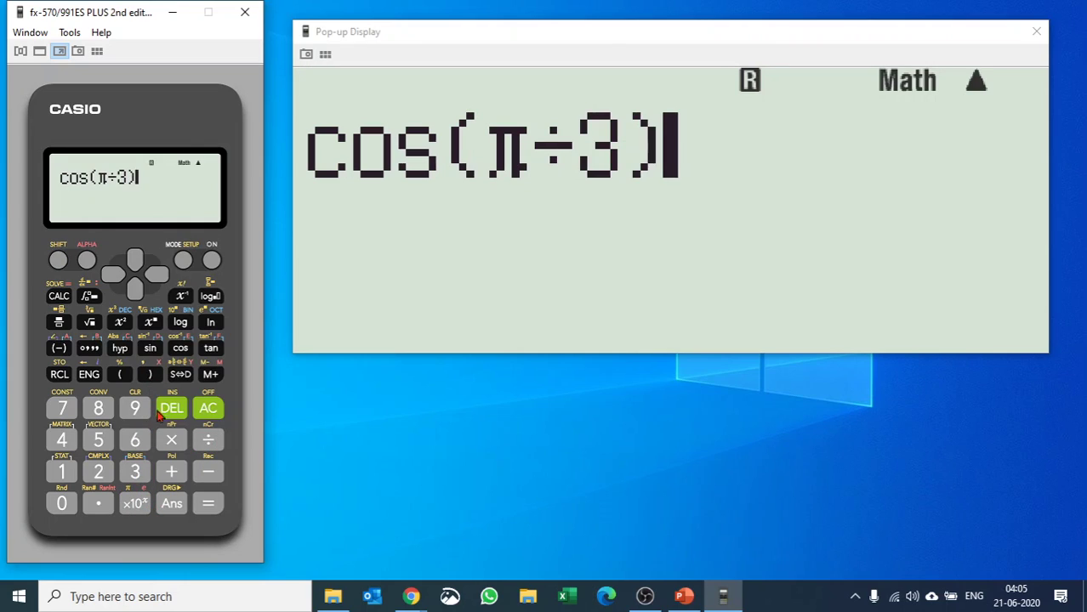
{"action": "left_click", "coordinate": [199, 508]}
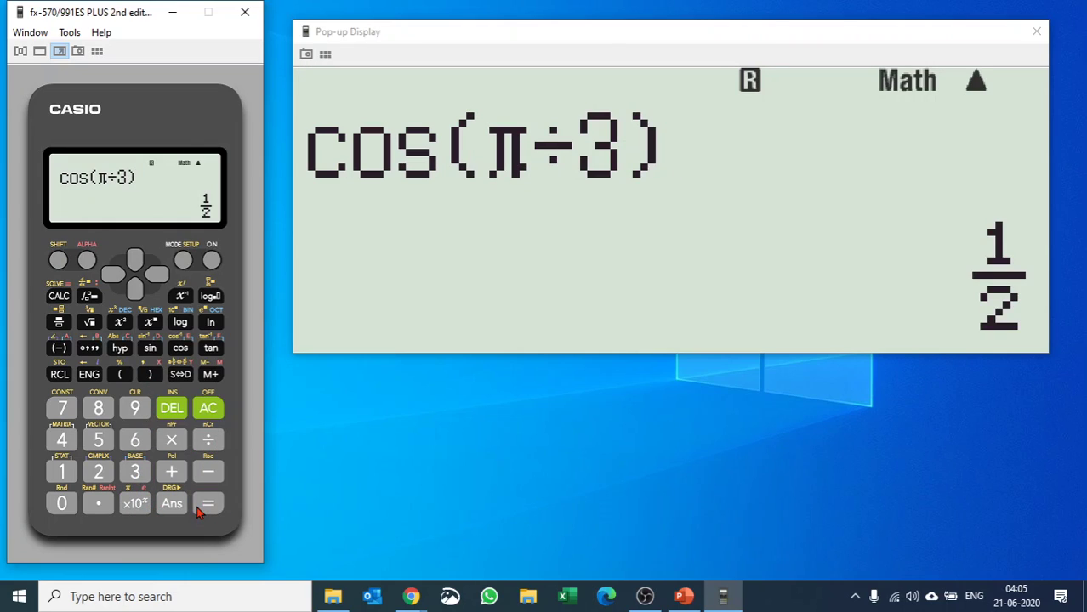
- Open the SETUP menu again, then exit back to the result
{"action": "left_click", "coordinate": [57, 262]}
{"action": "left_click", "coordinate": [185, 262]}
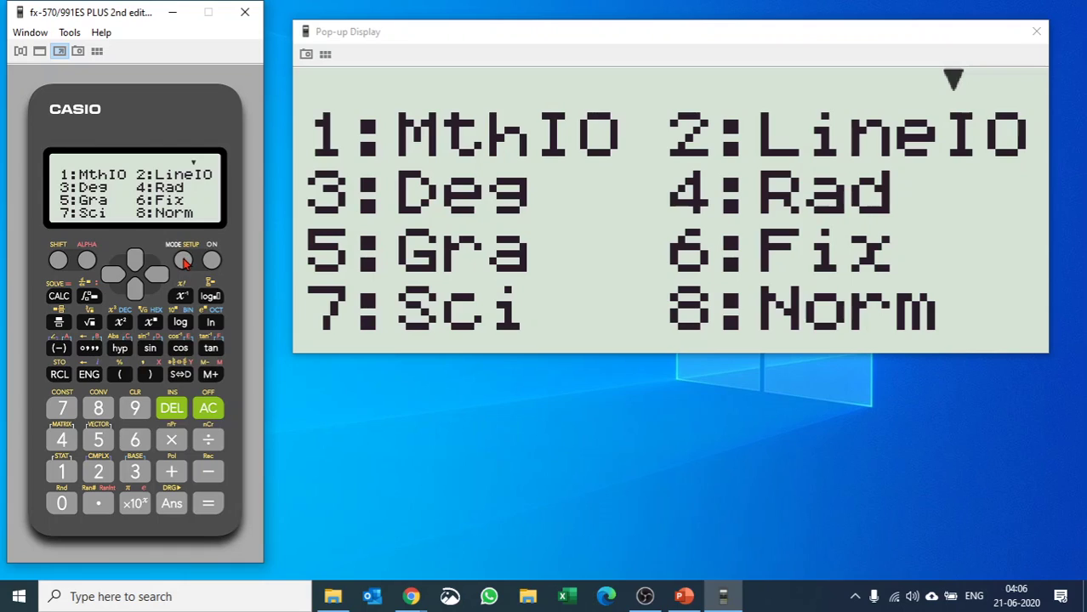
{"action": "left_click", "coordinate": [208, 411]}
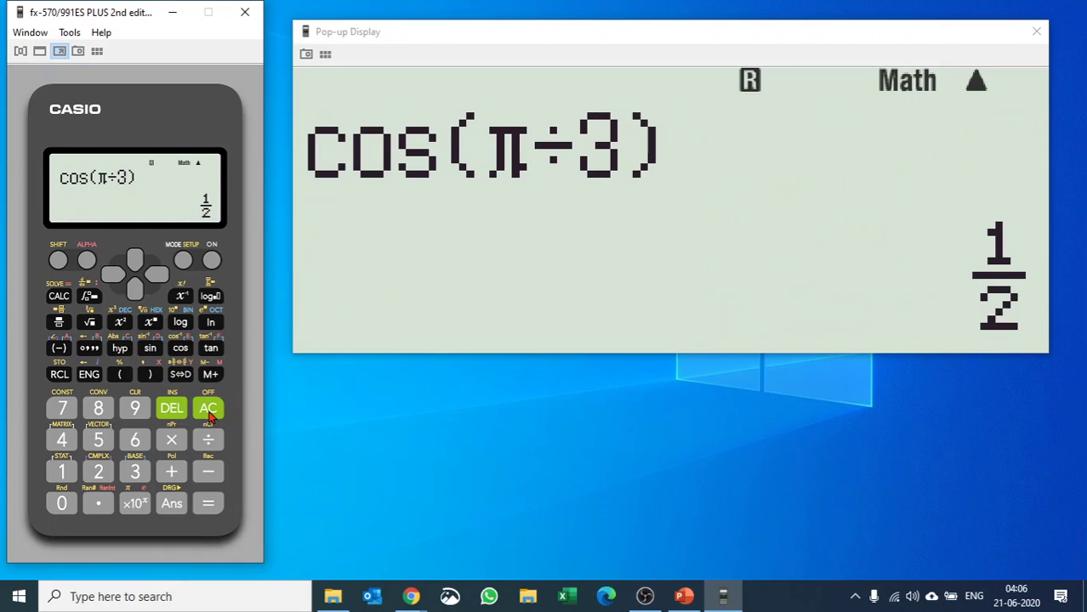
- Insert a summation template with x² as the summed term
{"action": "left_click", "coordinate": [57, 261]}
{"action": "left_click", "coordinate": [210, 297]}
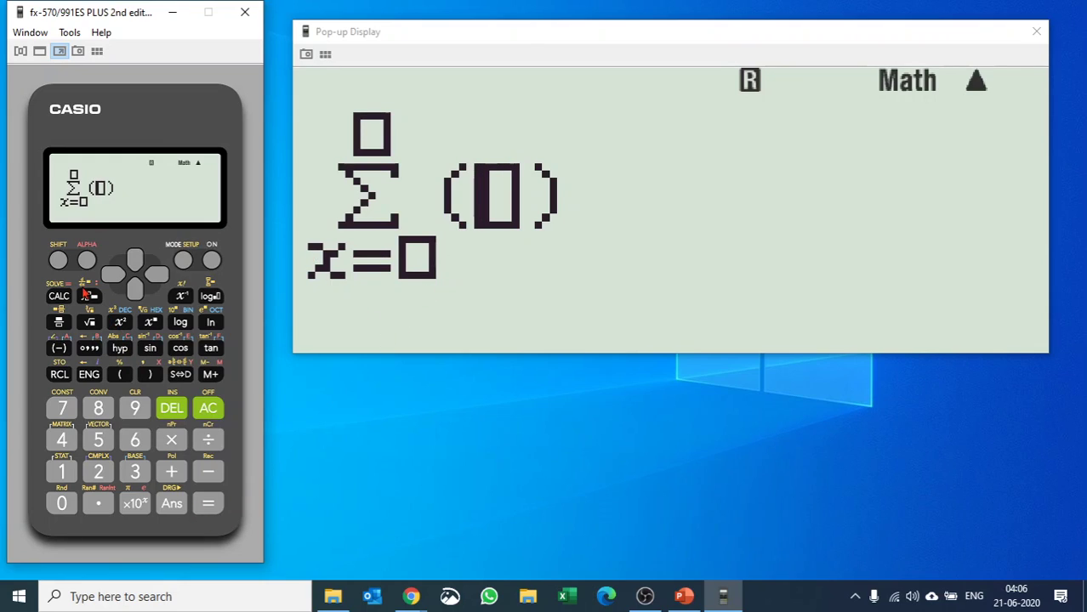
{"action": "left_click", "coordinate": [88, 261]}
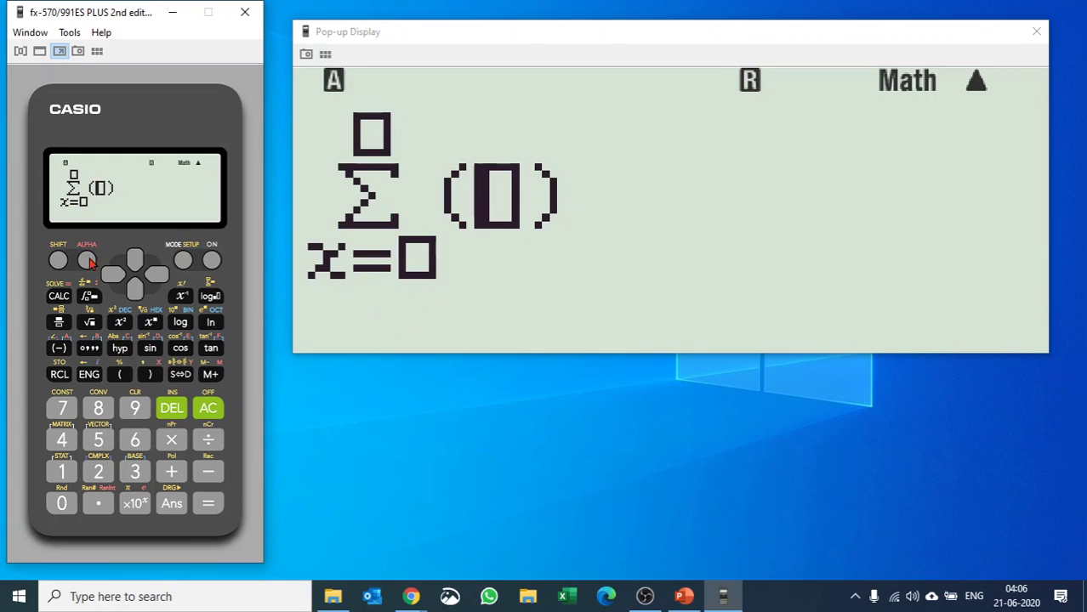
{"action": "left_click", "coordinate": [151, 373]}
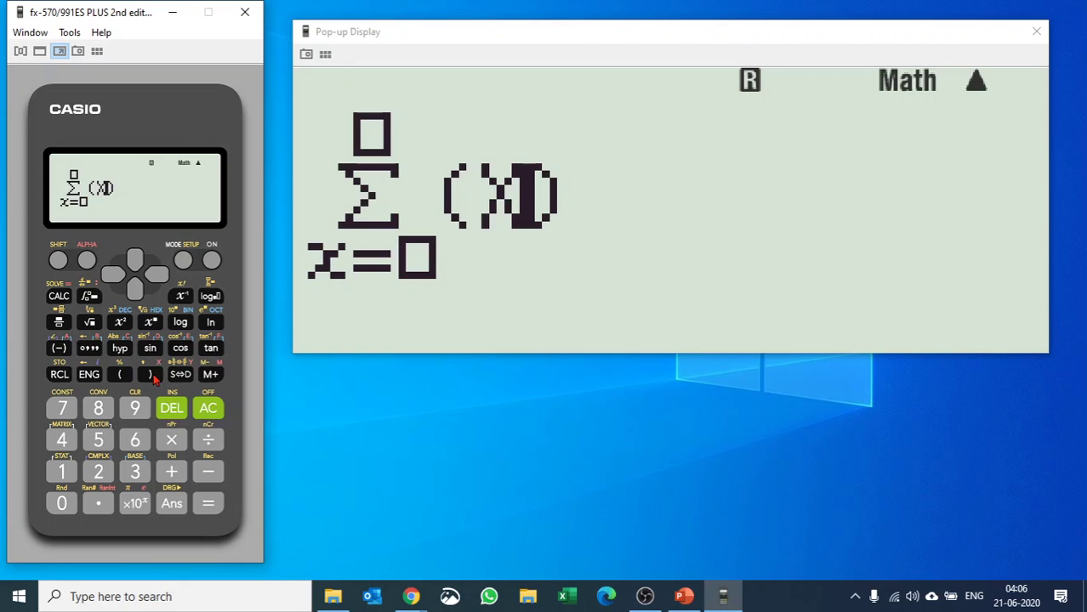
{"action": "left_click", "coordinate": [121, 323]}
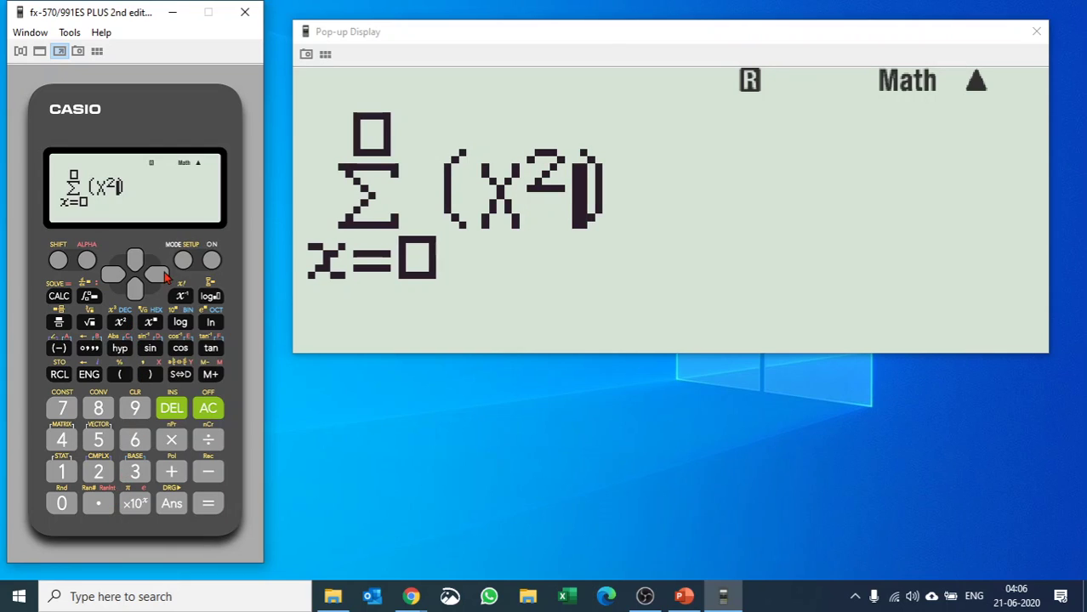
- Set limits 10 to 25, evaluate to 5240, and shrink the pop-up display window
{"action": "key", "text": "Right"}
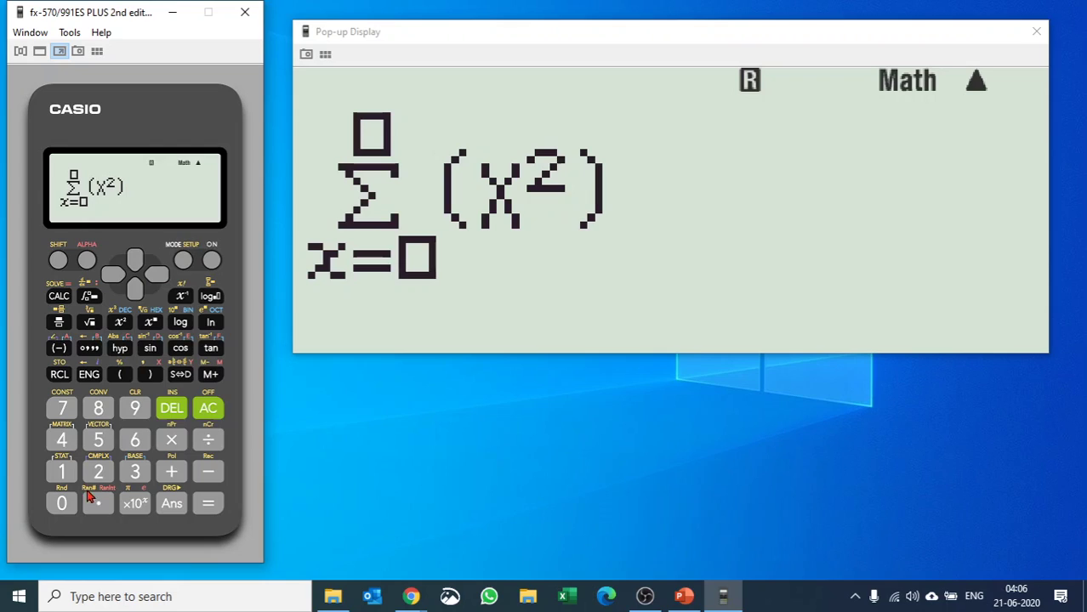
{"action": "left_click", "coordinate": [62, 473]}
{"action": "left_click", "coordinate": [61, 505]}
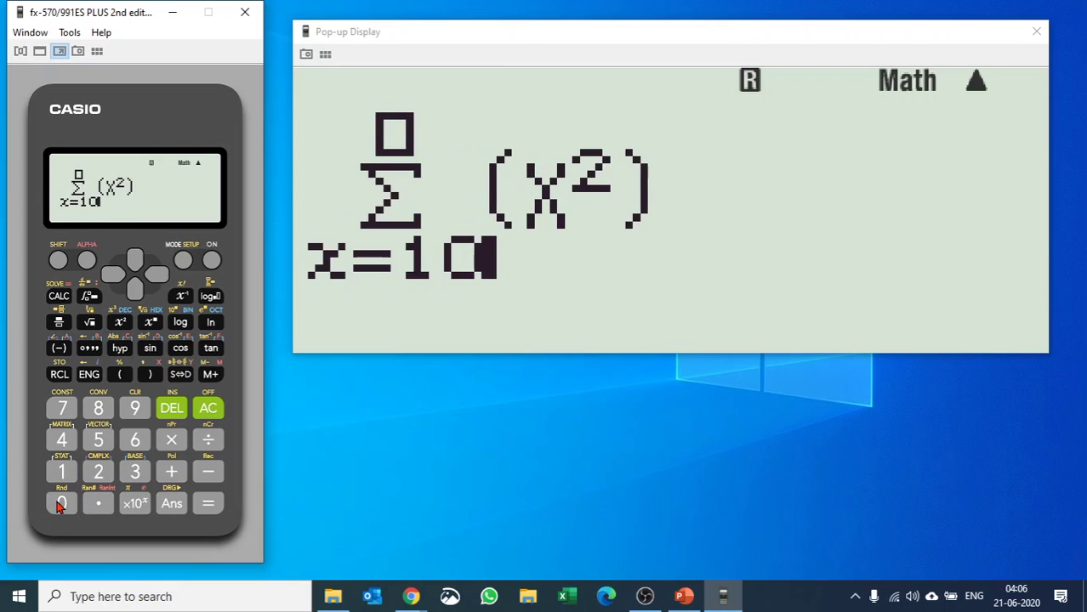
{"action": "left_click", "coordinate": [162, 278]}
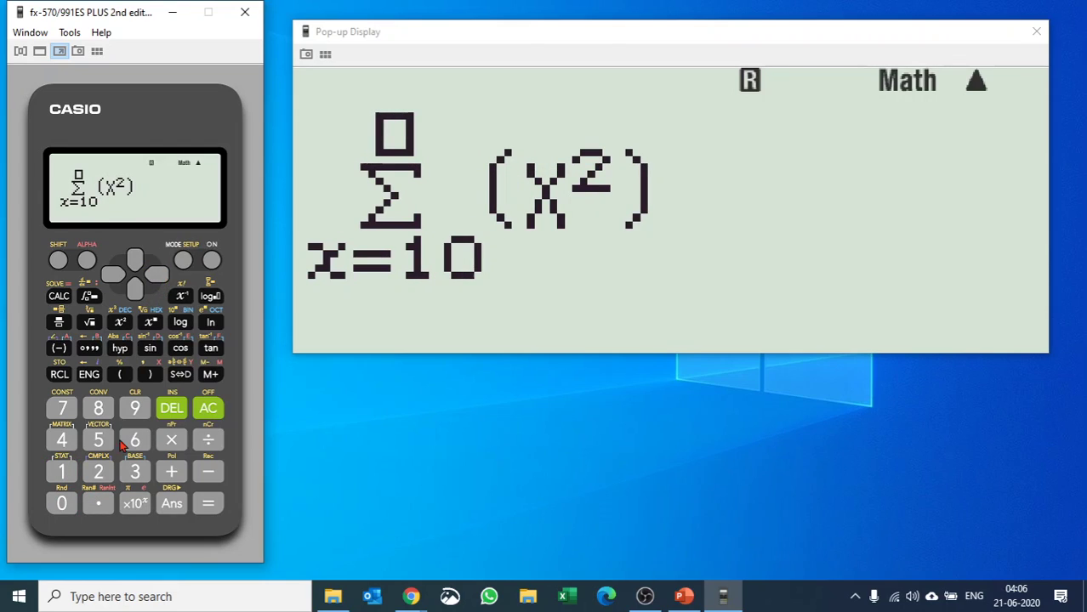
{"action": "left_click", "coordinate": [98, 472]}
{"action": "left_click", "coordinate": [99, 440]}
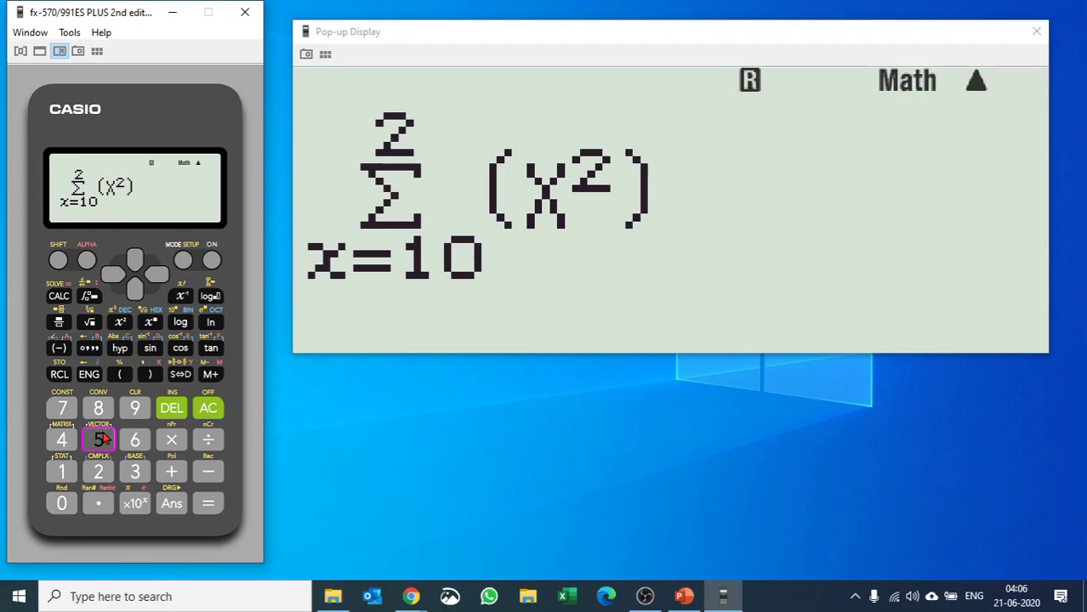
{"action": "left_click", "coordinate": [208, 505]}
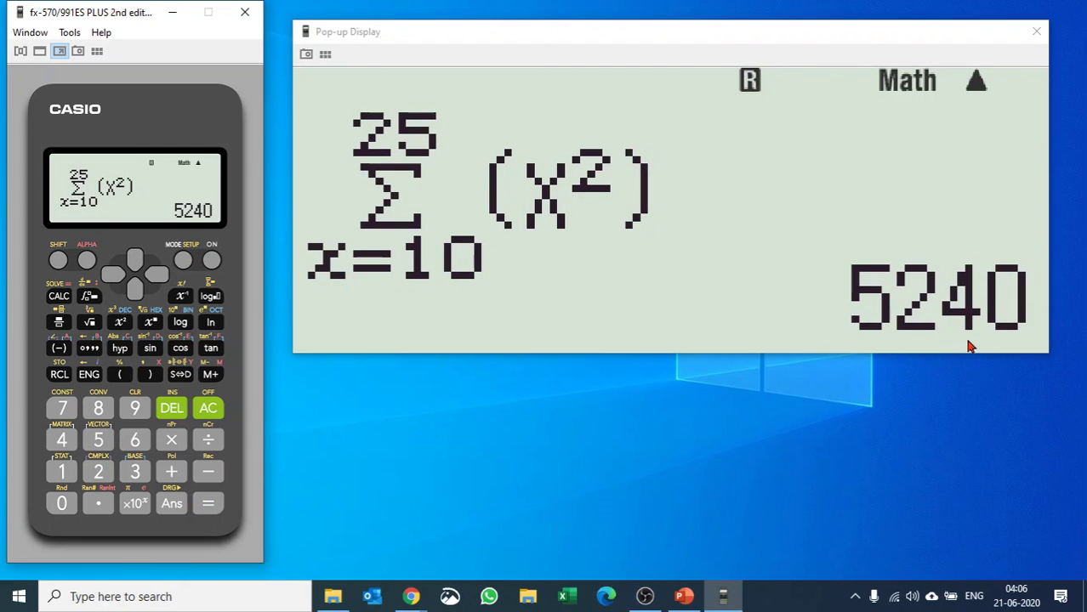
{"action": "left_click", "coordinate": [1014, 349]}
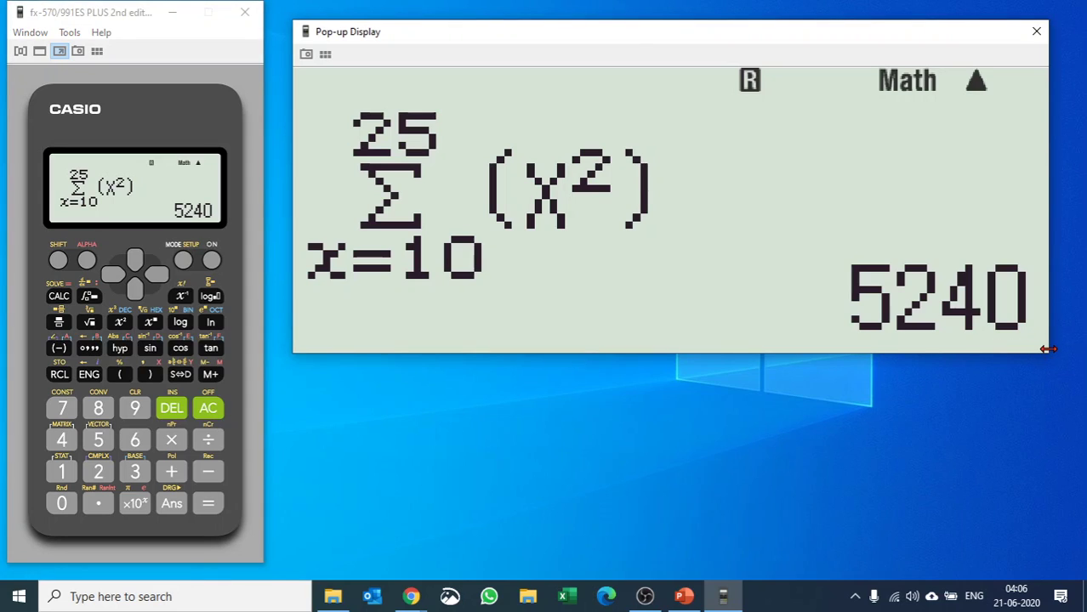
{"action": "left_click_drag", "start_coordinate": [1046, 349], "coordinate": [816, 263]}
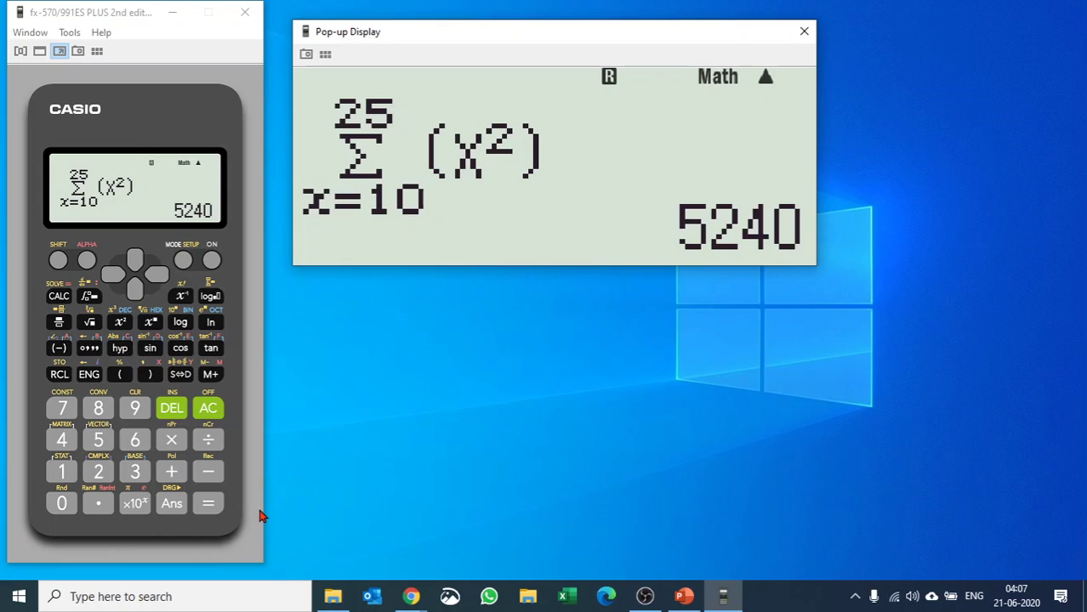
- Enter the equation 2X+1=9
{"action": "left_click", "coordinate": [99, 473]}
{"action": "left_click", "coordinate": [87, 261]}
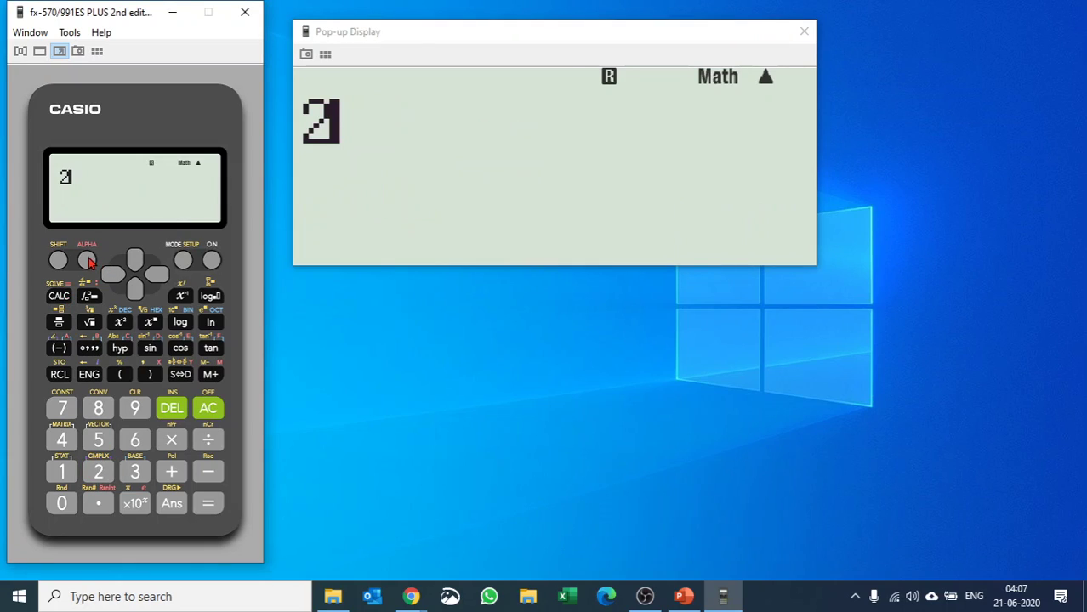
{"action": "left_click", "coordinate": [151, 376]}
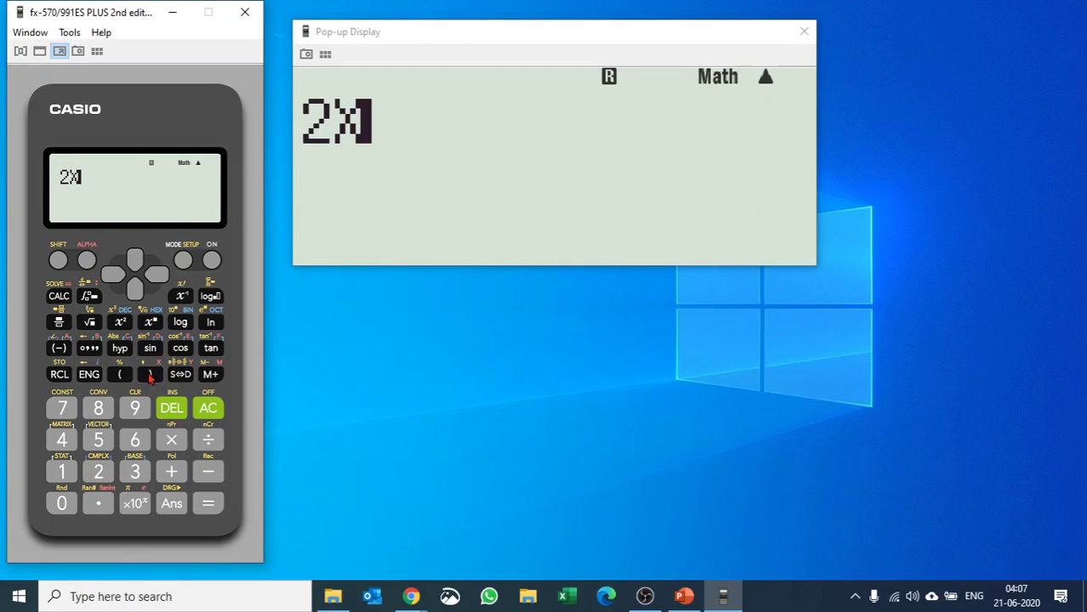
{"action": "left_click", "coordinate": [172, 473]}
{"action": "left_click", "coordinate": [75, 474]}
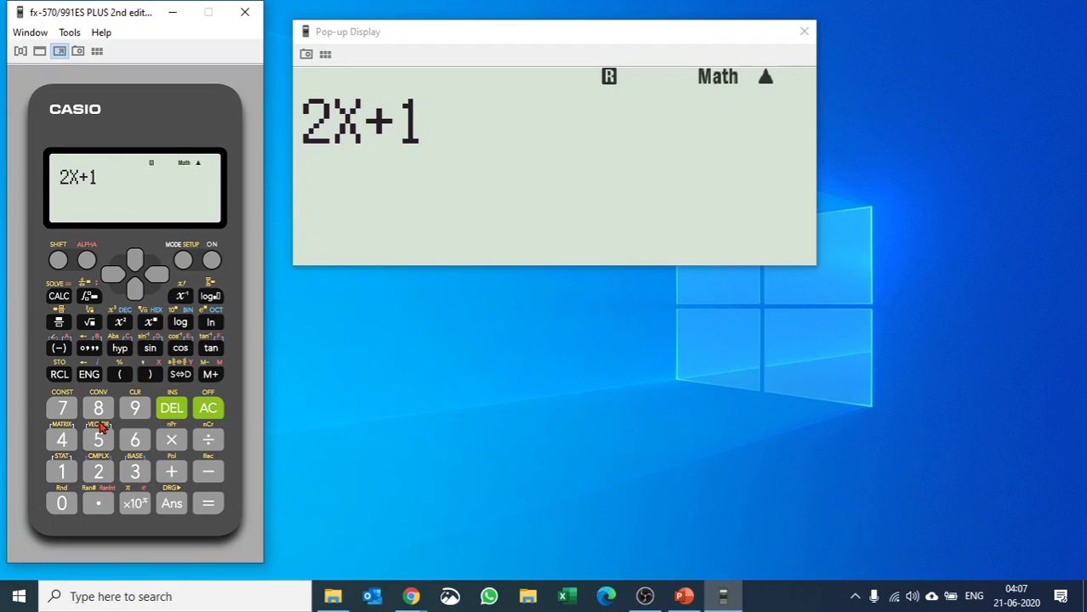
{"action": "left_click", "coordinate": [87, 260]}
{"action": "left_click", "coordinate": [60, 296]}
{"action": "left_click", "coordinate": [131, 408]}
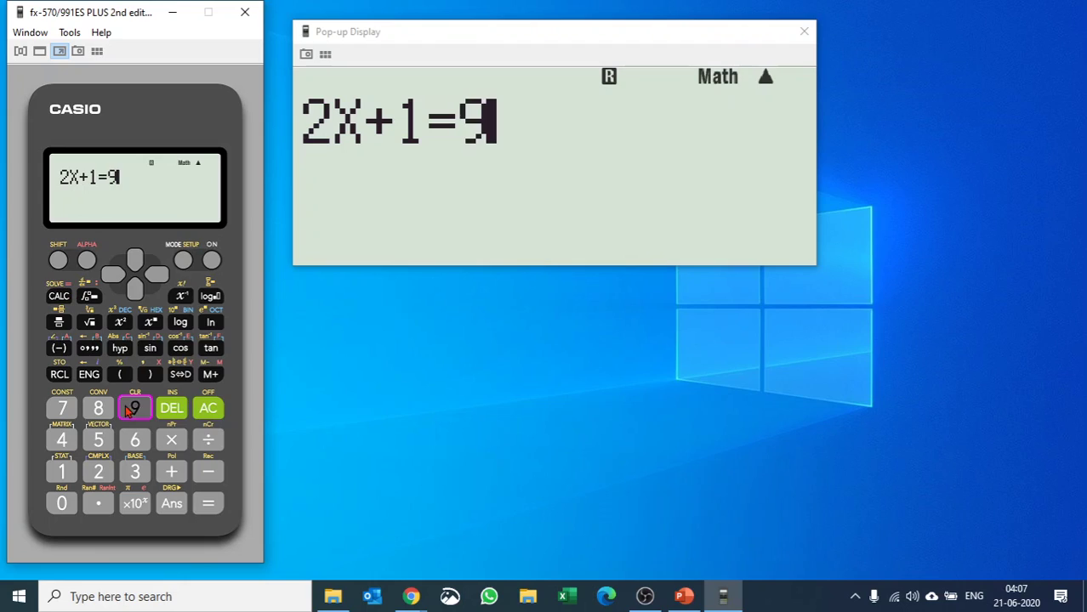
- Solve it with SOLVE, giving X=4 and L-R=0, and start a new entry with 2
{"action": "left_click", "coordinate": [60, 265]}
{"action": "left_click", "coordinate": [68, 298]}
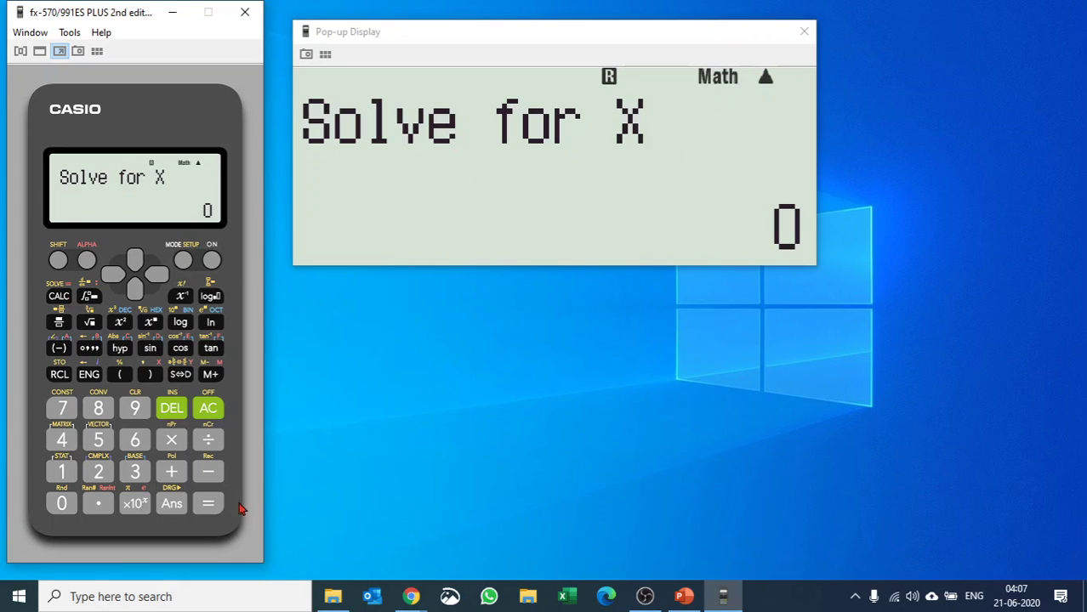
{"action": "left_click", "coordinate": [210, 504]}
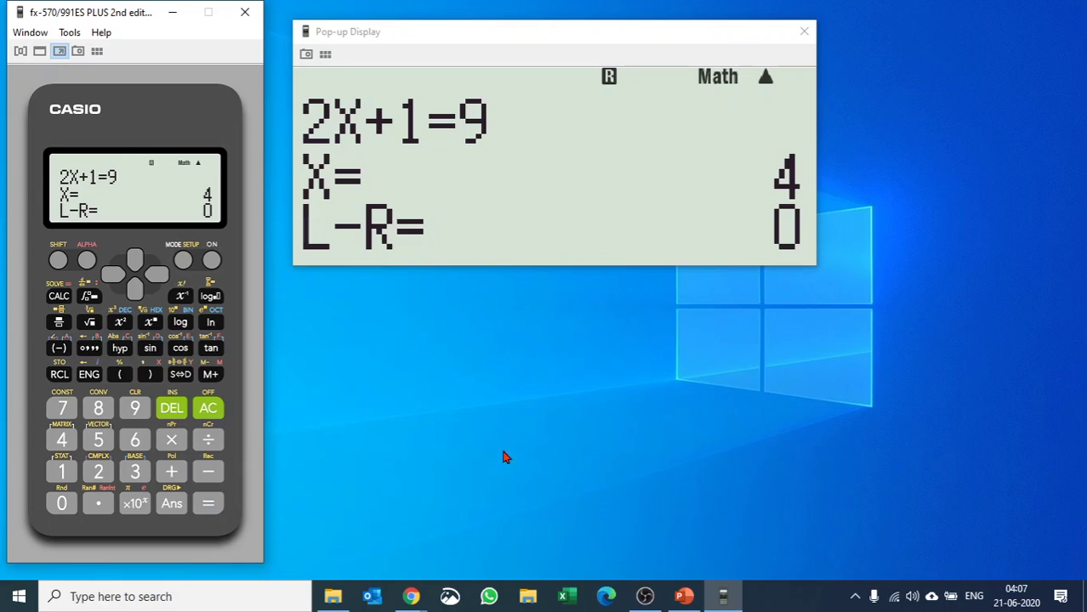
{"action": "left_click", "coordinate": [98, 471]}
- Complete the expression 2X-1
{"action": "left_click", "coordinate": [87, 262]}
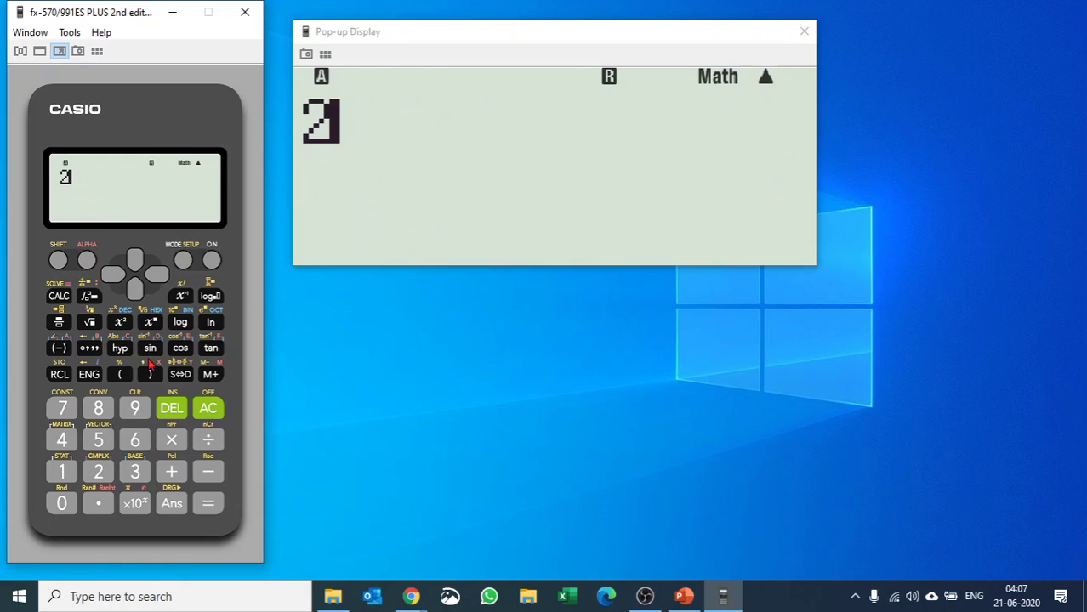
{"action": "left_click", "coordinate": [151, 375]}
{"action": "left_click", "coordinate": [209, 474]}
{"action": "left_click", "coordinate": [63, 474]}
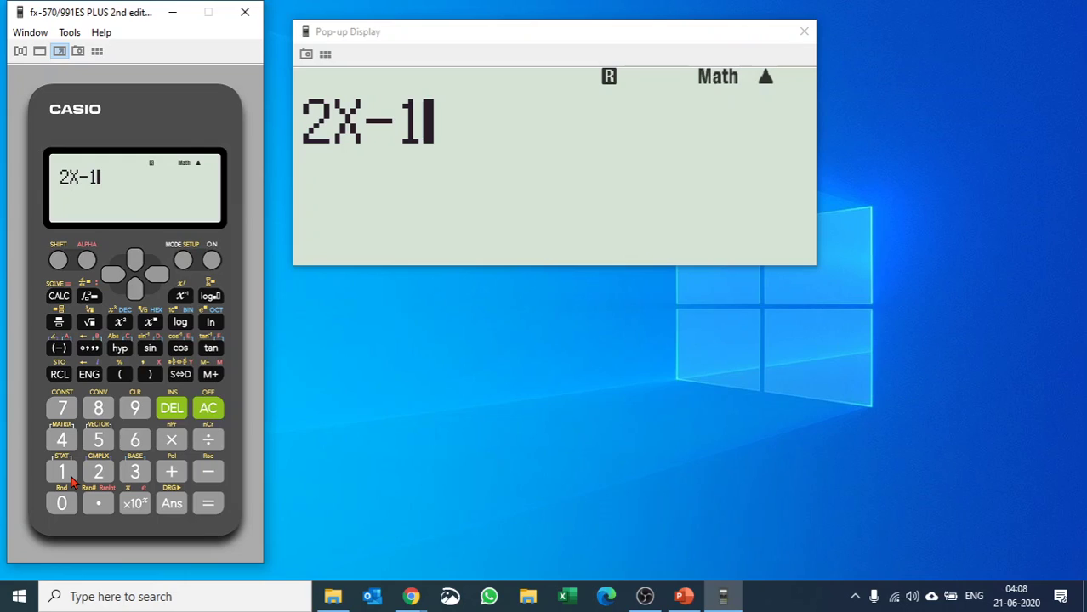
- Evaluate it with CALC at X=7, giving 13
{"action": "left_click", "coordinate": [60, 297]}
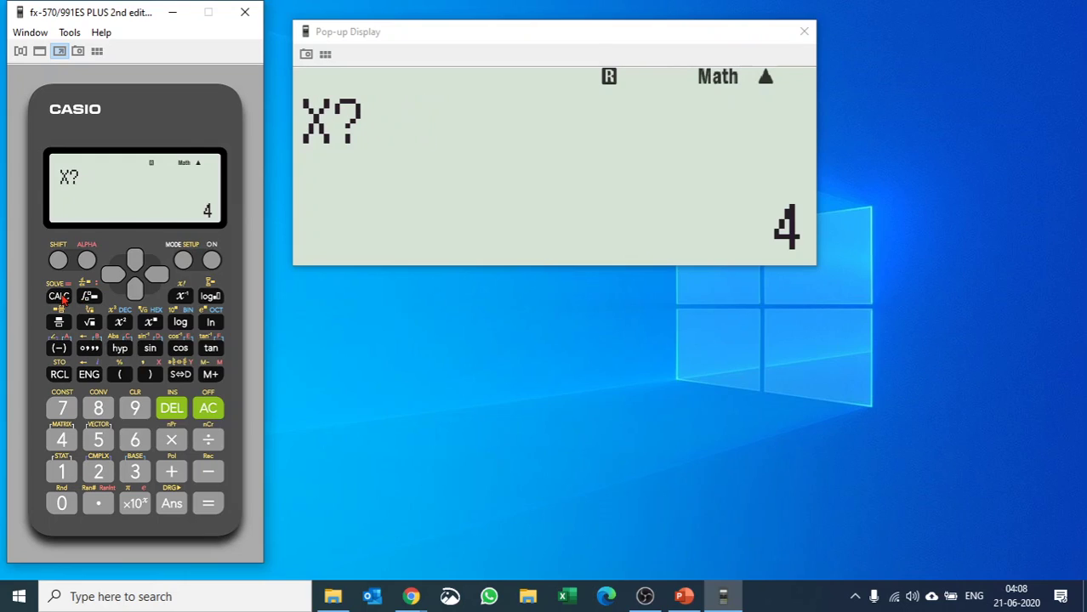
{"action": "left_click", "coordinate": [62, 409]}
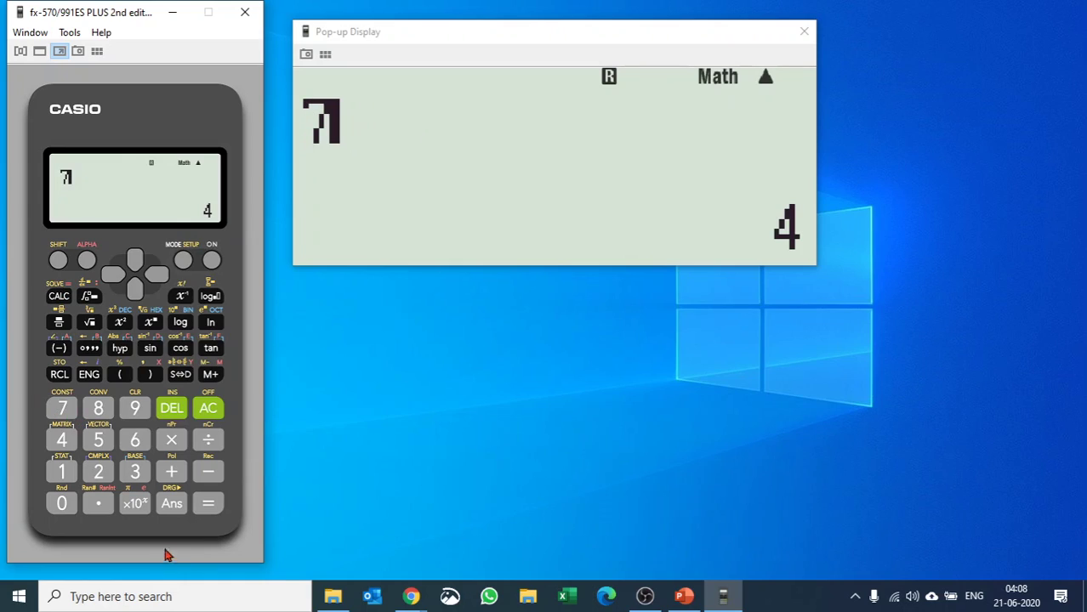
{"action": "left_click", "coordinate": [213, 506]}
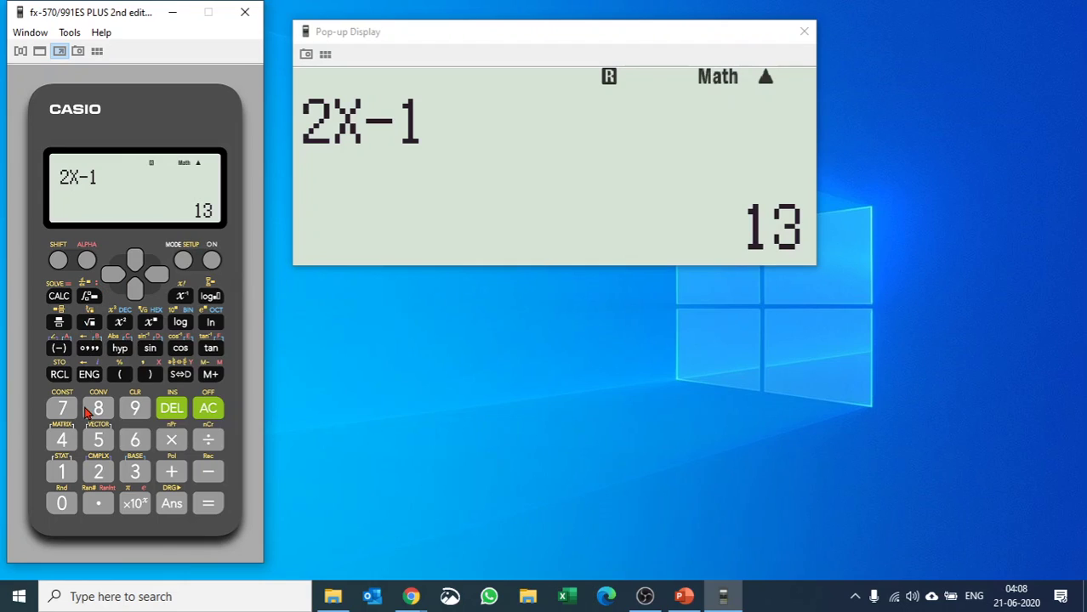
{"action": "left_click", "coordinate": [58, 260]}
- Begin a scientific constant entry with 2, then cancel the prompt
{"action": "left_click", "coordinate": [62, 408]}
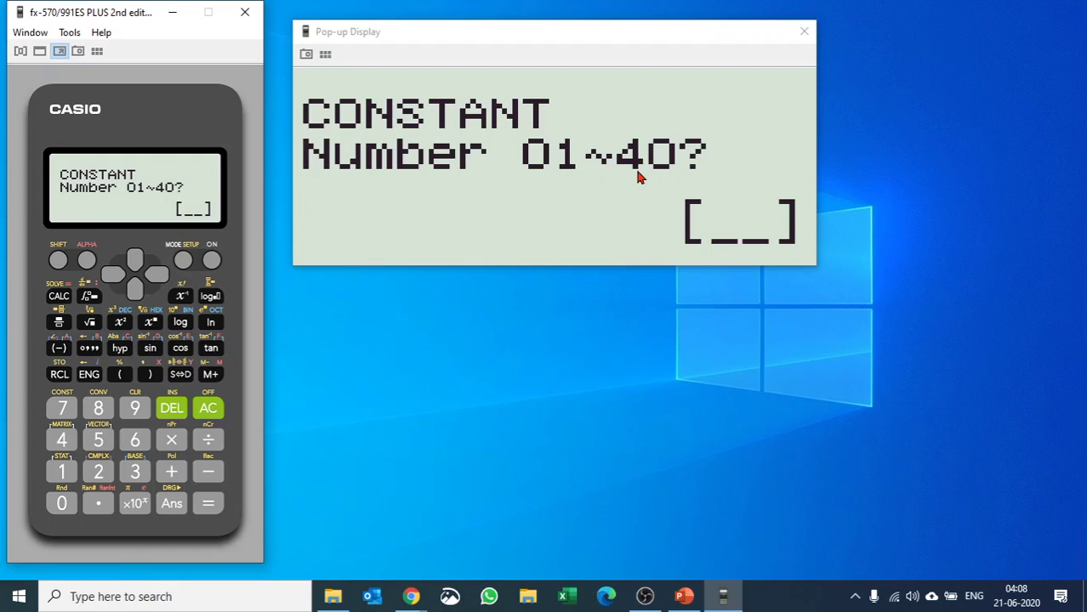
{"action": "left_click", "coordinate": [100, 472]}
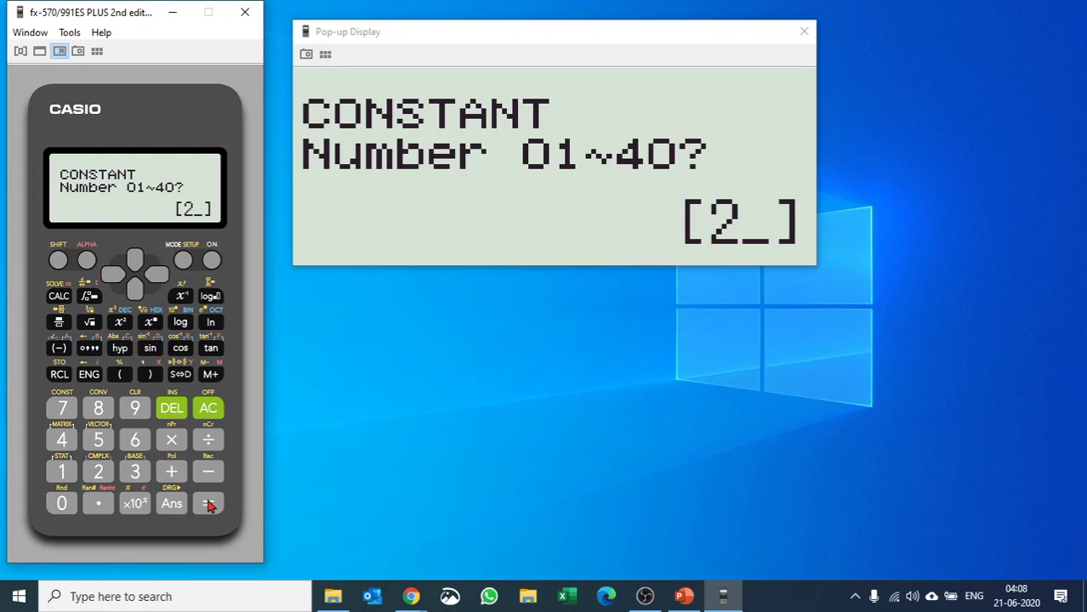
{"action": "left_click", "coordinate": [213, 412]}
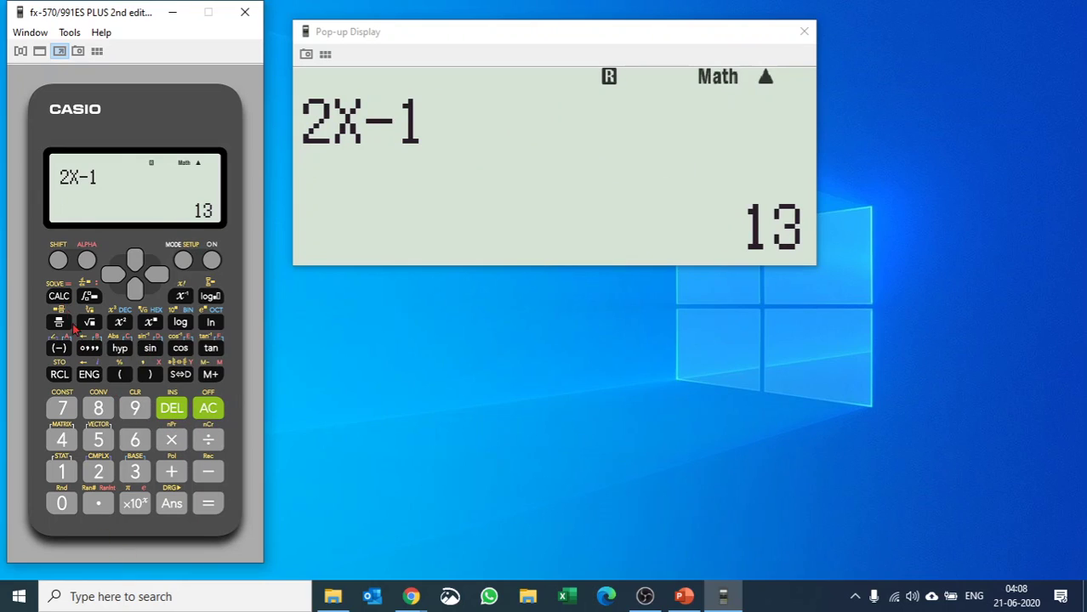
- Recall constant 22, the Faraday constant F, showing 96485.33289
{"action": "left_click", "coordinate": [58, 262]}
{"action": "left_click", "coordinate": [71, 407]}
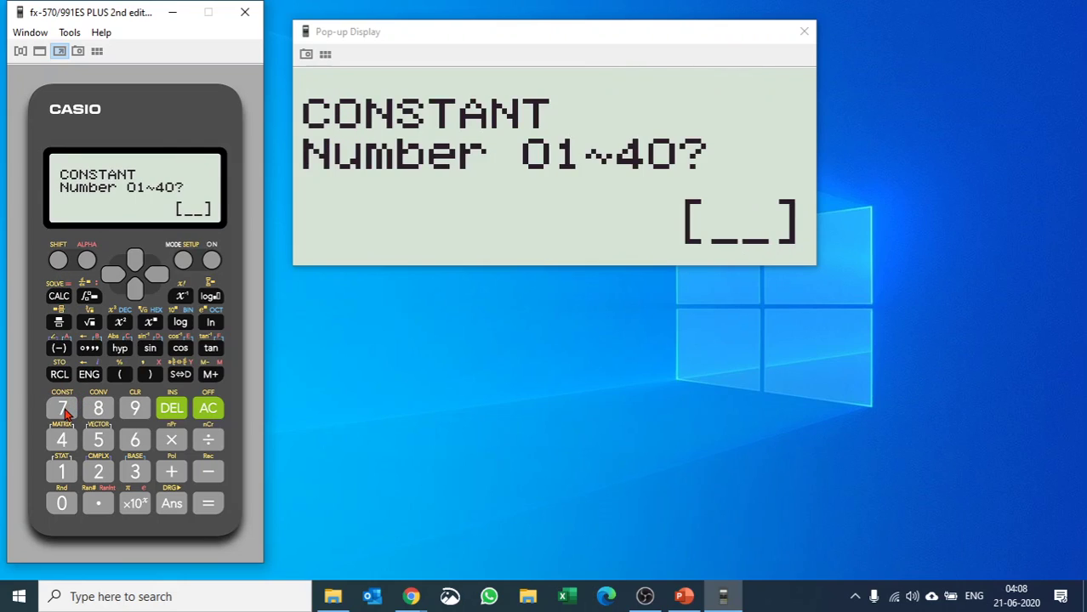
{"action": "left_click", "coordinate": [98, 473]}
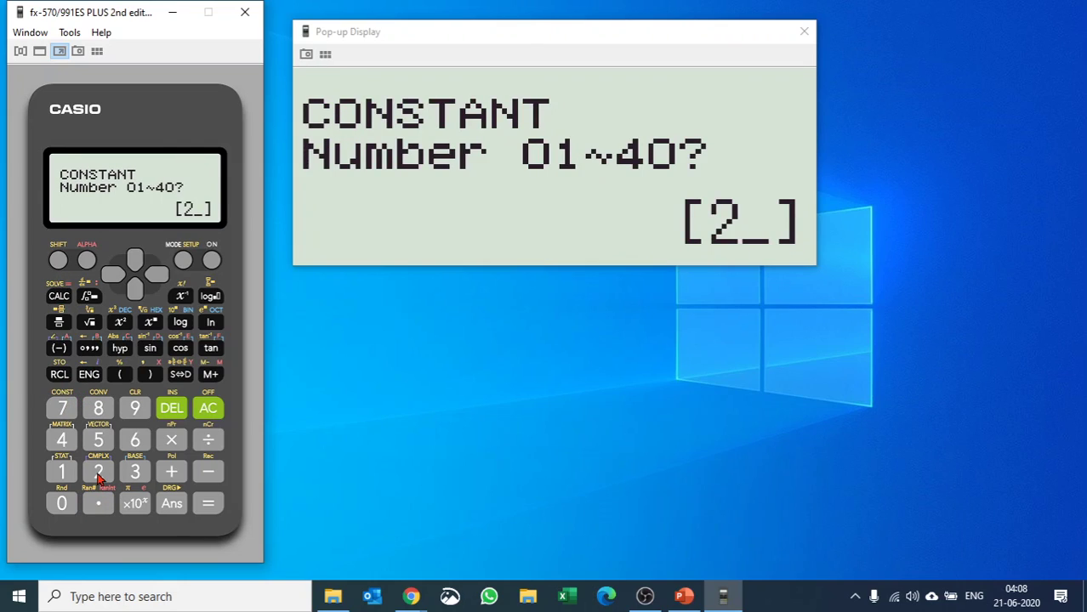
{"action": "left_click", "coordinate": [99, 473]}
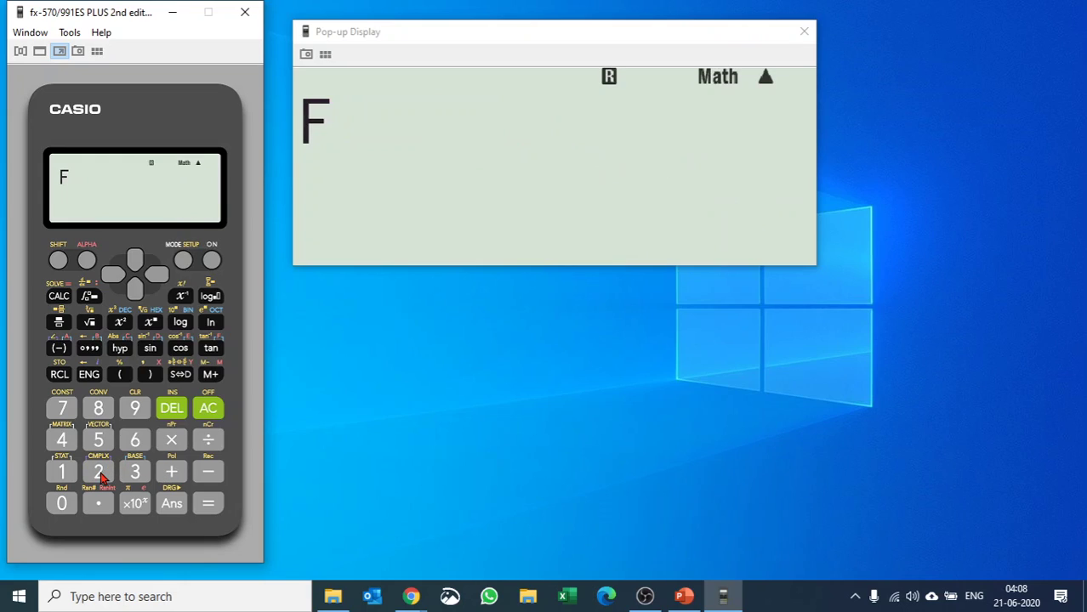
{"action": "left_click", "coordinate": [208, 504]}
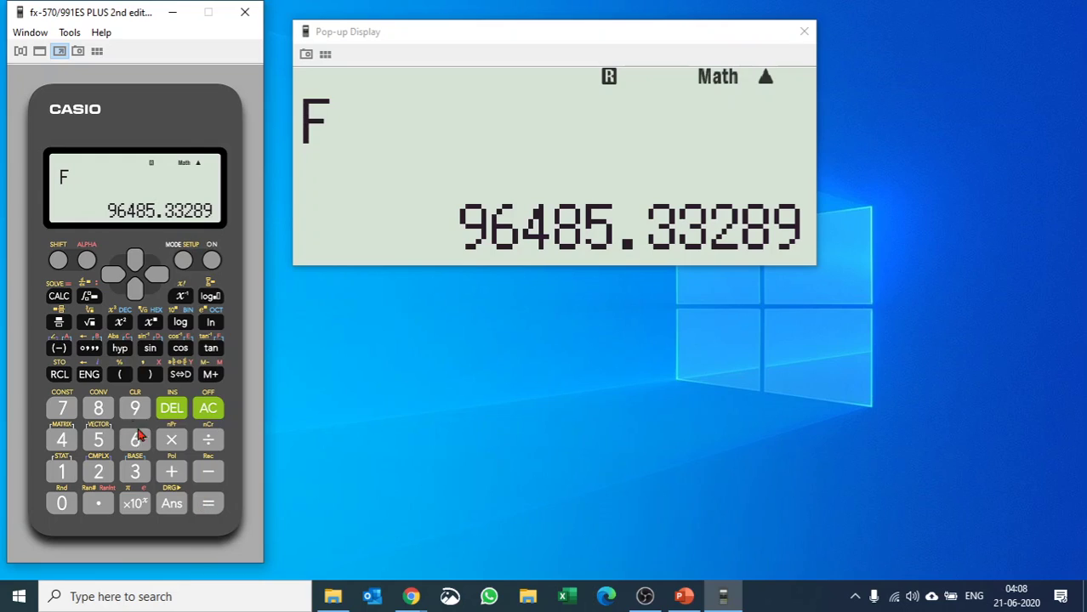
{"action": "left_click", "coordinate": [58, 262]}
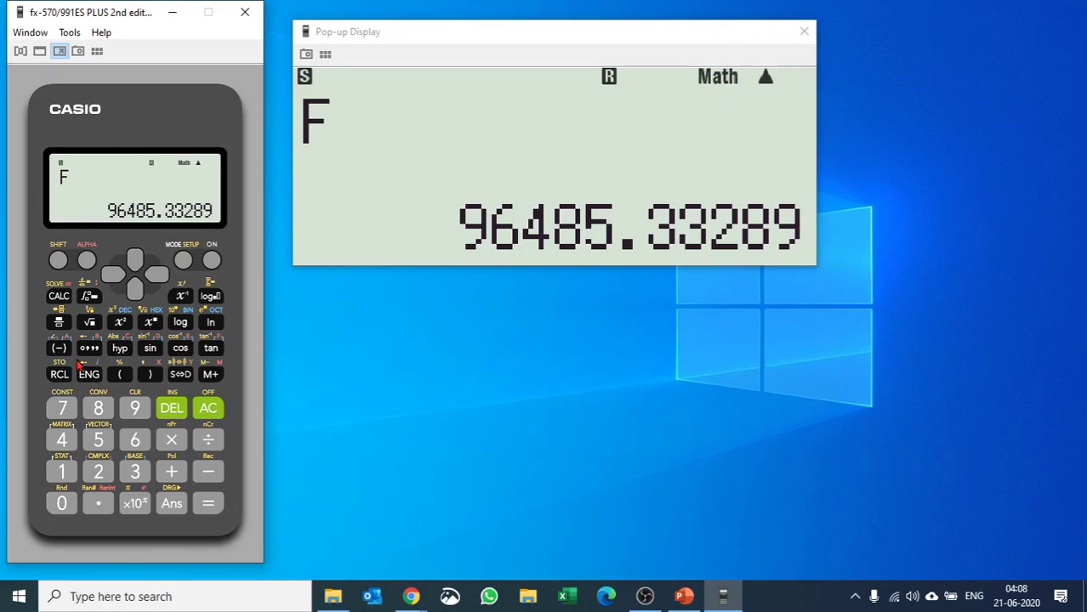
- Apply conversion 10 (m▶n mile) to the previous answer, giving 52.09791193
{"action": "left_click", "coordinate": [98, 409]}
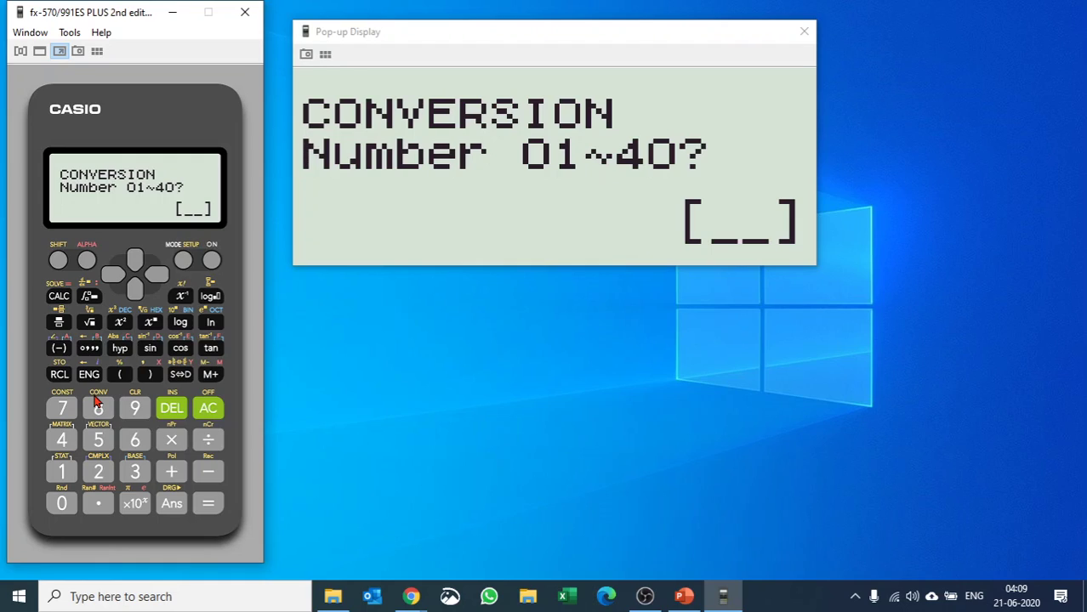
{"action": "left_click", "coordinate": [62, 473]}
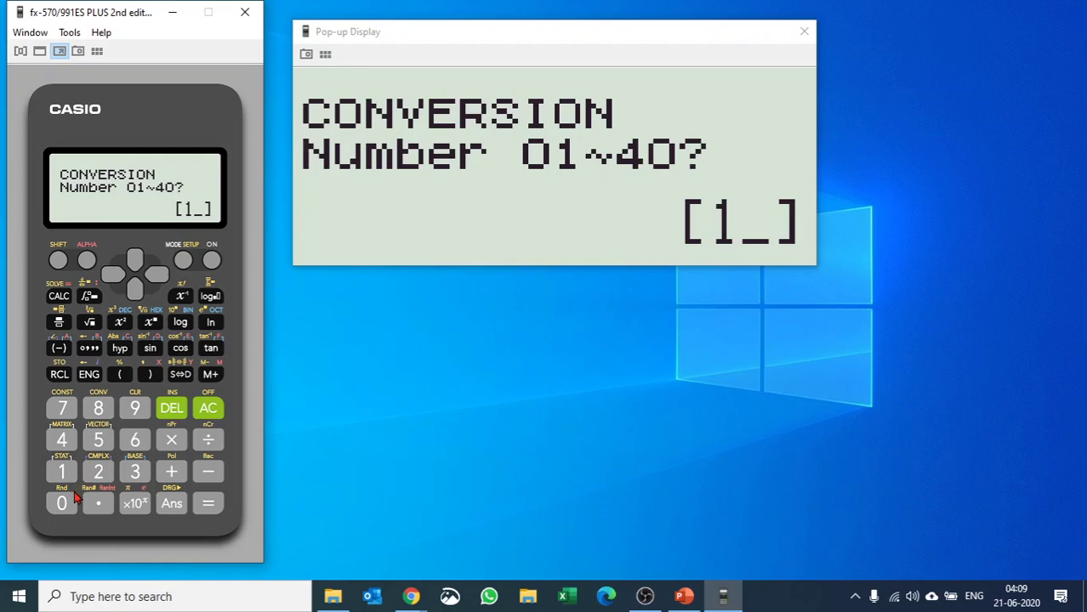
{"action": "left_click", "coordinate": [62, 507]}
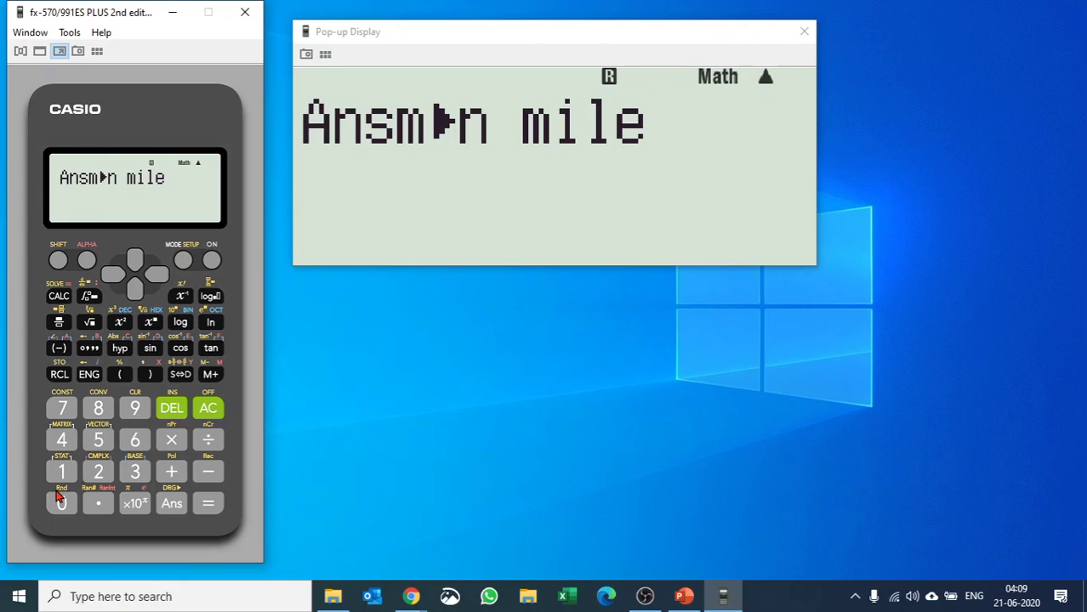
{"action": "left_click", "coordinate": [205, 515]}
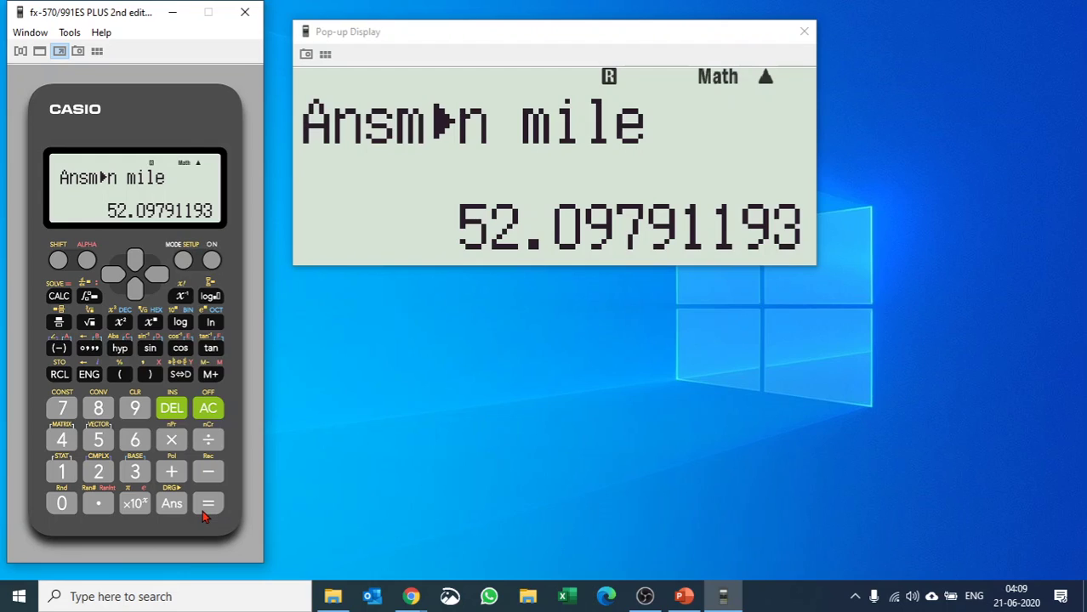
{"action": "left_click", "coordinate": [58, 262]}
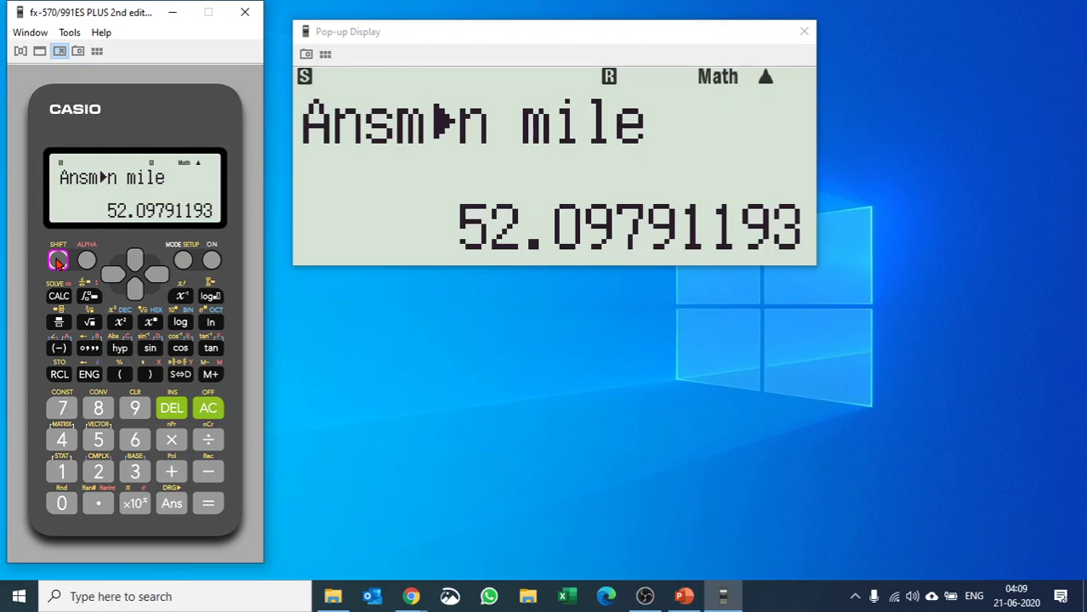
{"action": "left_click", "coordinate": [183, 264]}
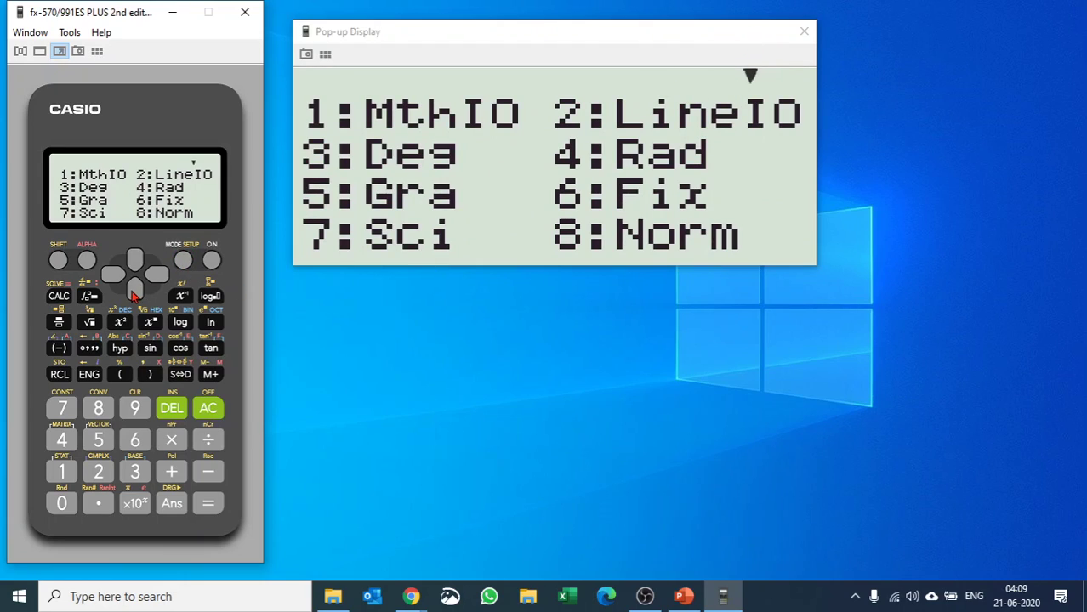
{"action": "left_click", "coordinate": [135, 290]}
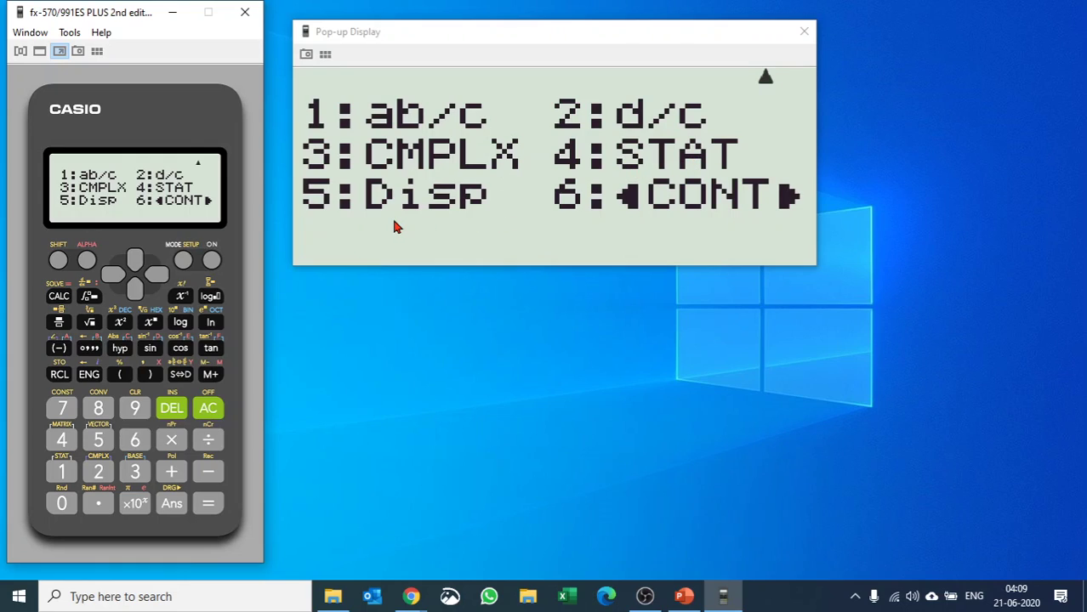
- Leave setup and show the MODE menu listing COMP, CMPLX, STAT, BASE-N and others
{"action": "left_click", "coordinate": [208, 408]}
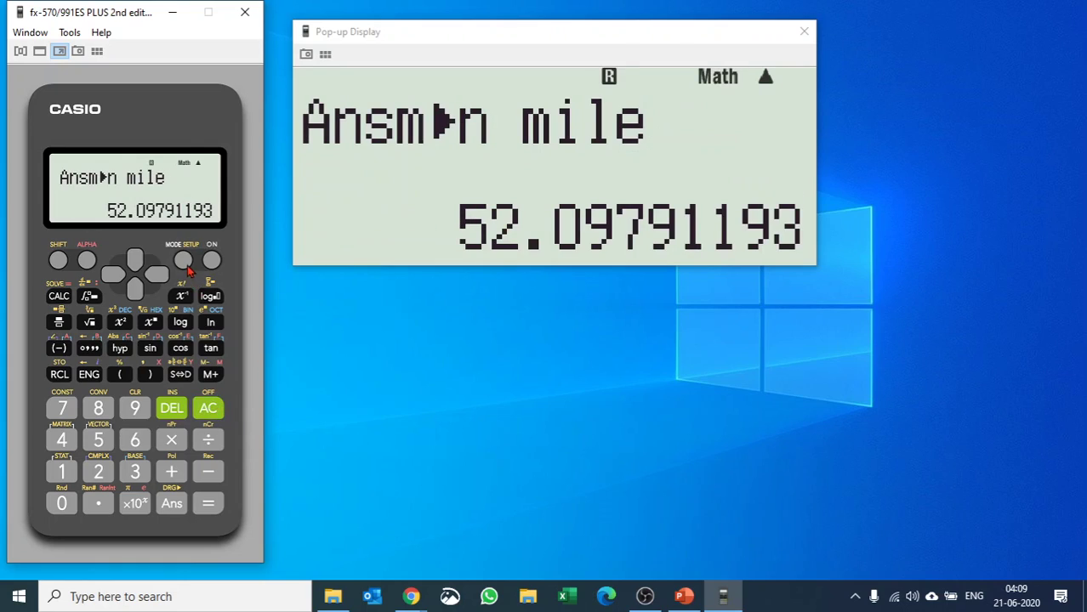
{"action": "left_click", "coordinate": [184, 261]}
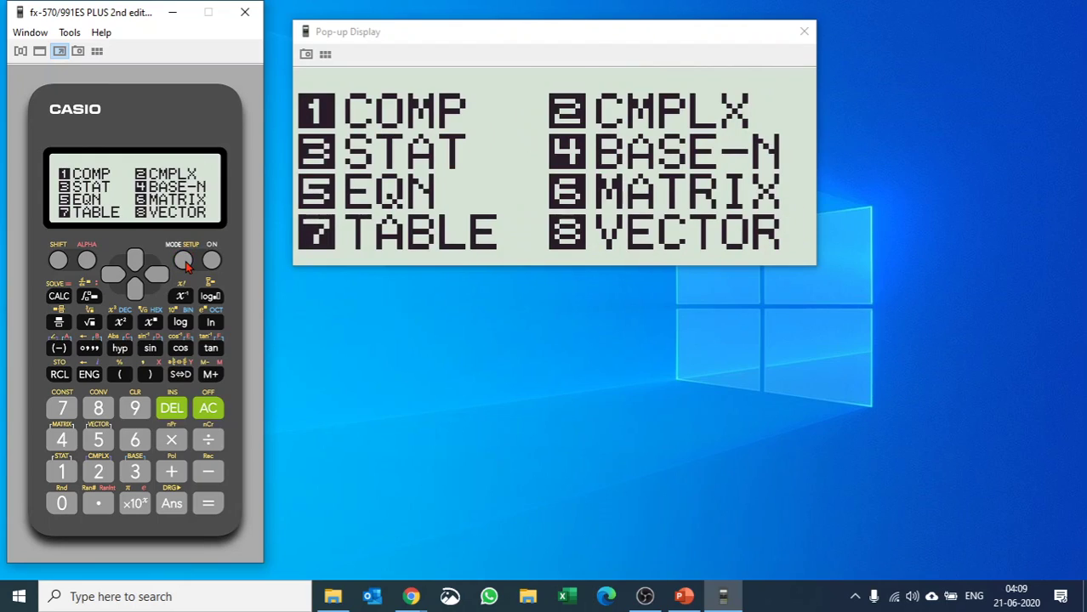